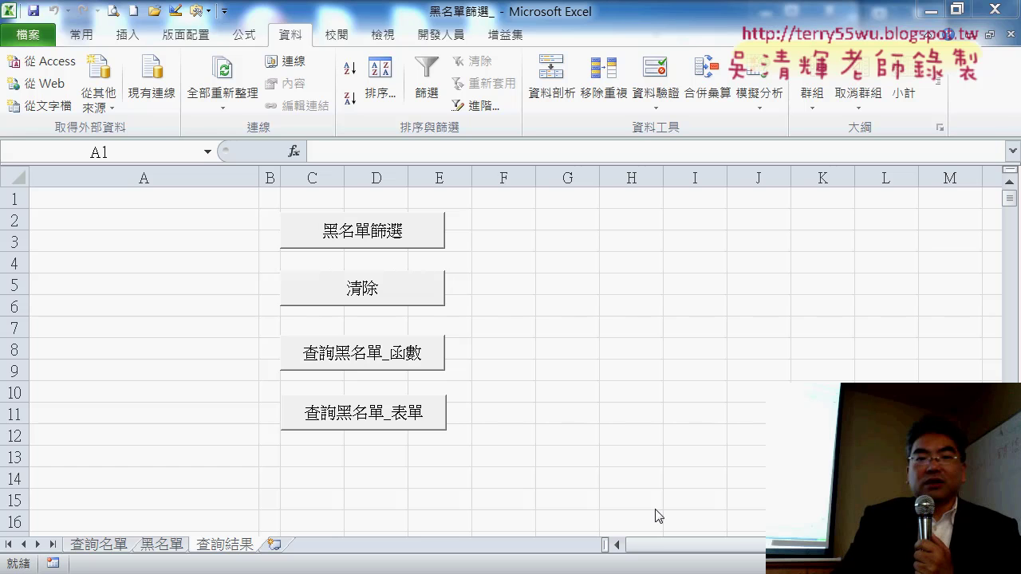
Select the 黑名單 sheet's emails from A2 to the last row, showing the range name 黑名單
{"action": "key", "text": "ctrl+space"}
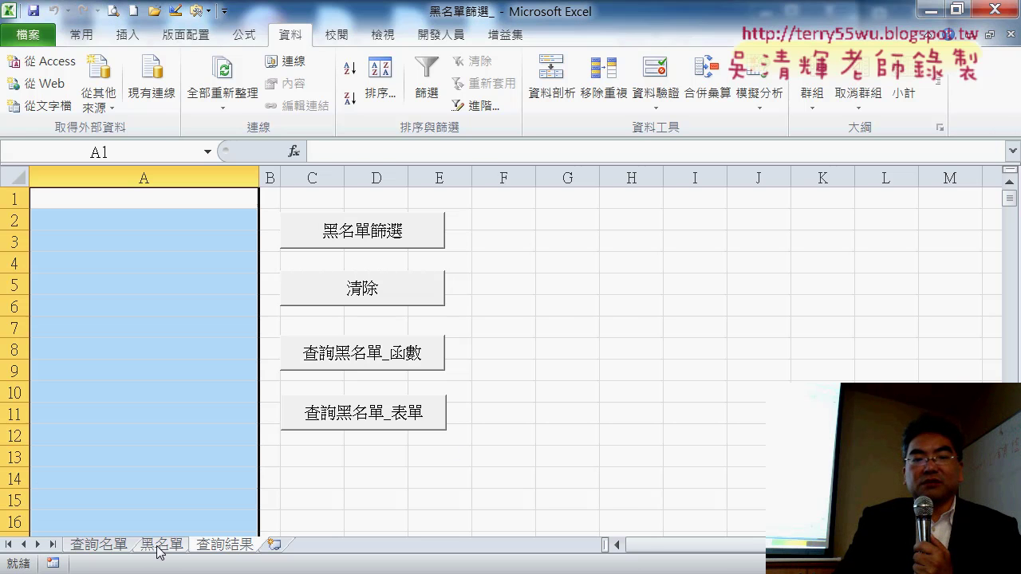
{"action": "left_click", "coordinate": [159, 544]}
{"action": "scroll", "coordinate": [168, 385], "scroll_direction": "up", "scroll_amount": 1}
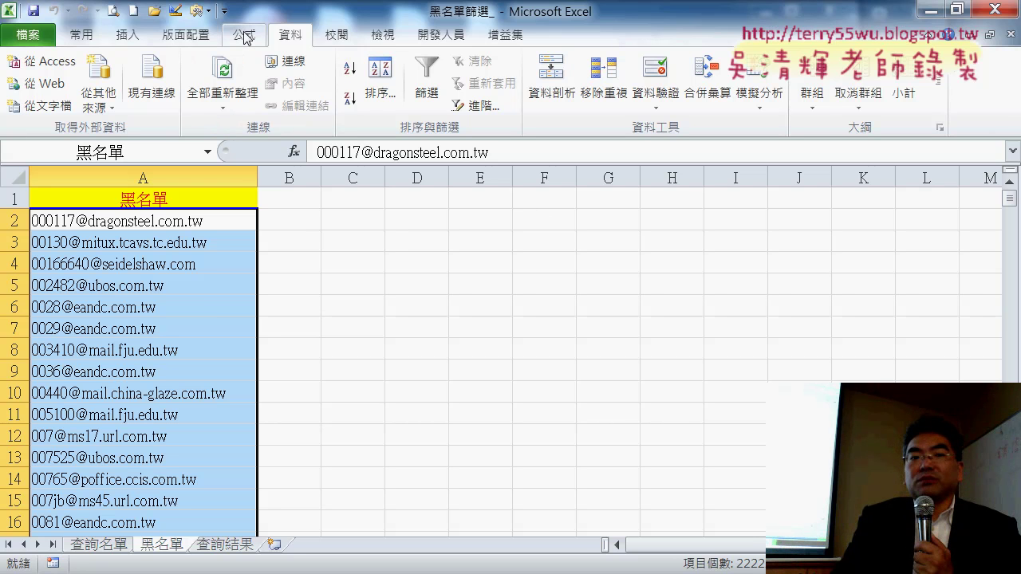
{"action": "left_click", "coordinate": [165, 222]}
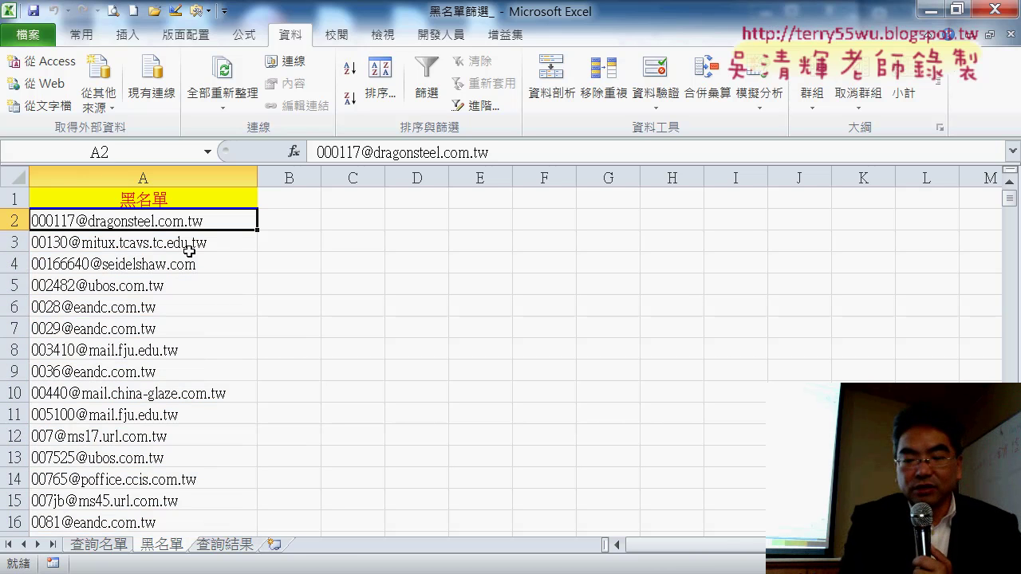
{"action": "key", "text": "ctrl+shift+Down"}
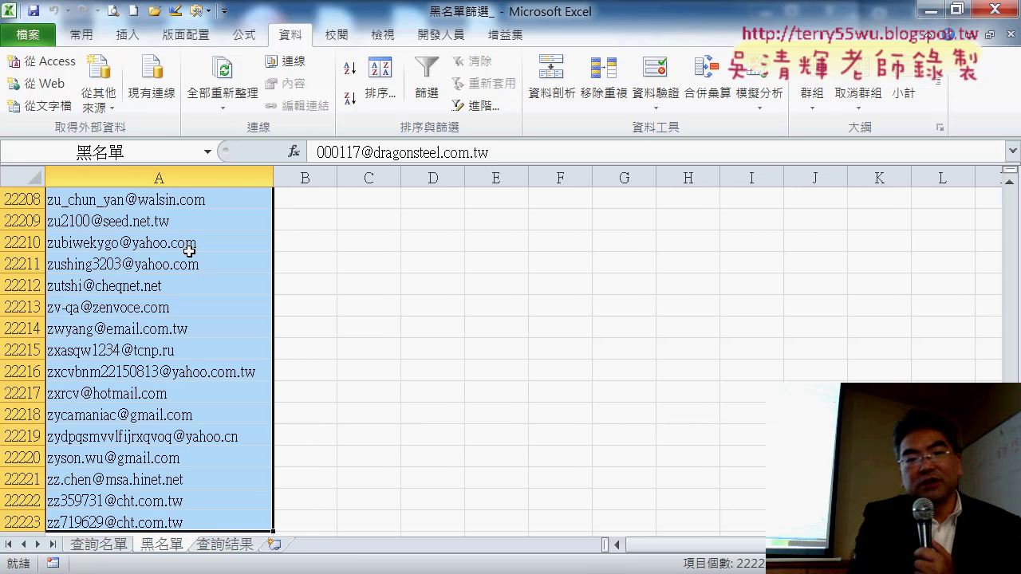
{"action": "left_click", "coordinate": [157, 146]}
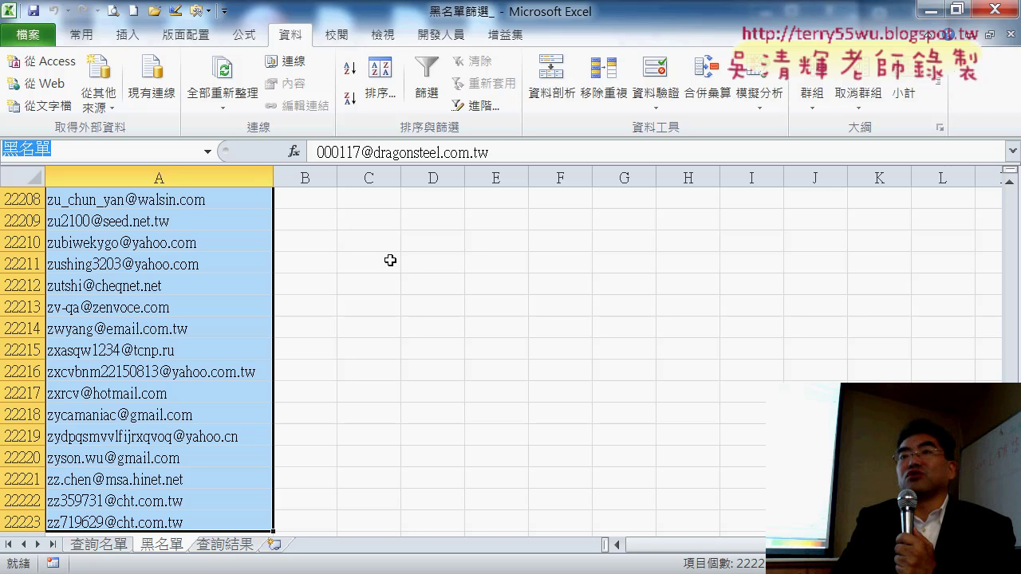
{"action": "left_click", "coordinate": [244, 36]}
{"action": "left_click", "coordinate": [510, 88]}
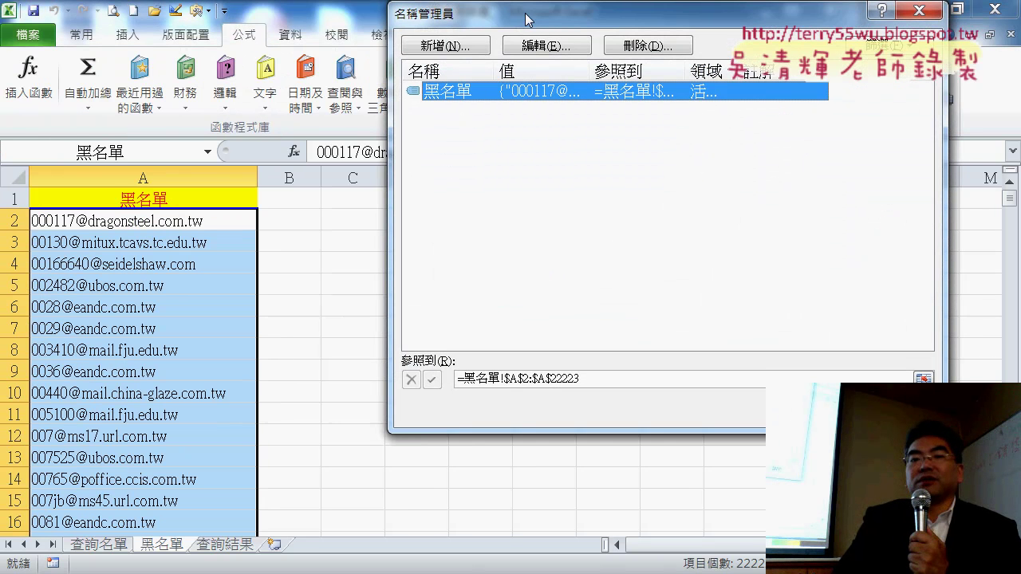
{"action": "left_click_drag", "start_coordinate": [526, 19], "coordinate": [505, 102]}
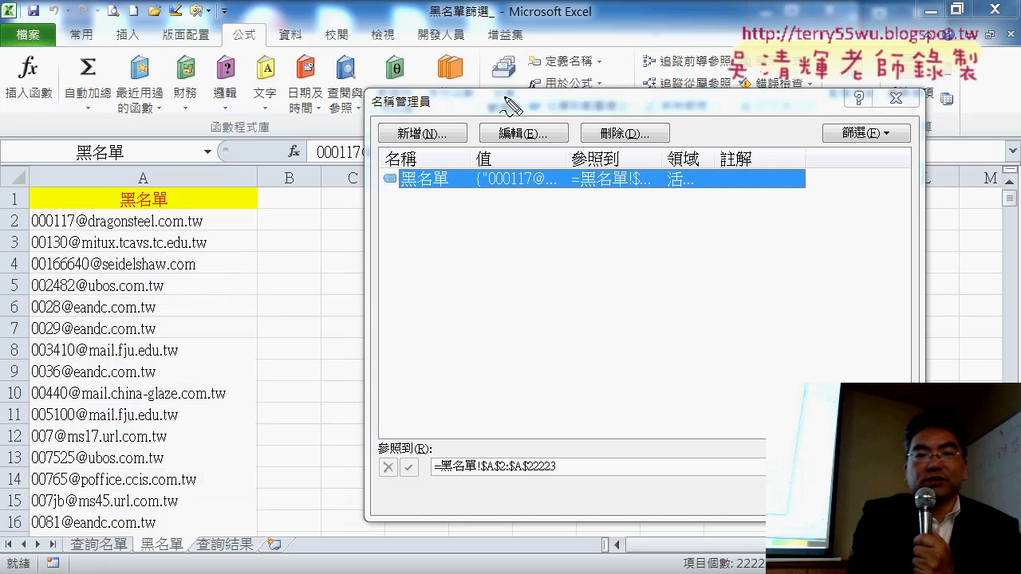
{"action": "left_click_drag", "start_coordinate": [261, 59], "coordinate": [257, 57]}
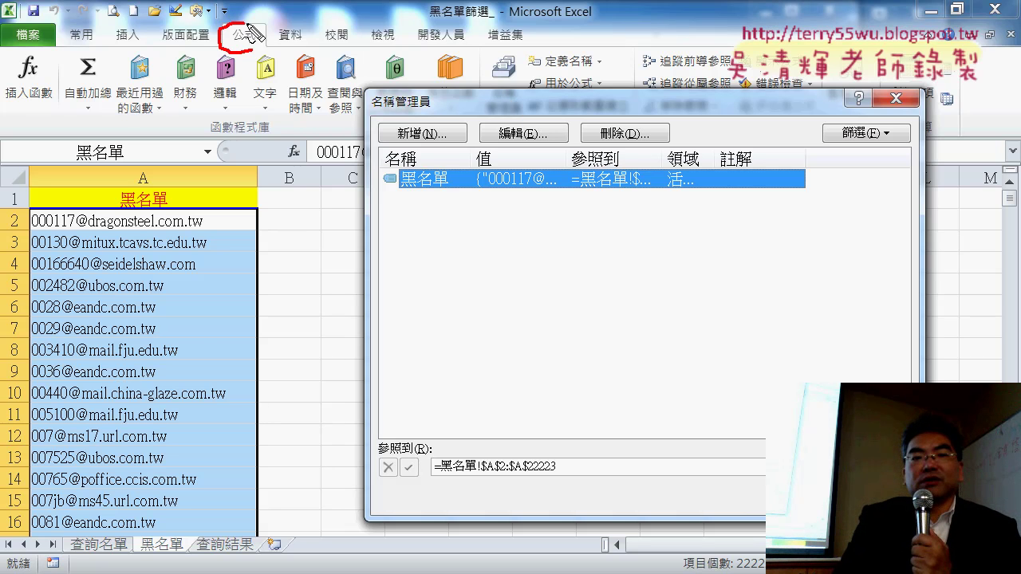
{"action": "mouse_move", "coordinate": [440, 202]}
{"action": "left_mouse_down"}
{"action": "mouse_move", "coordinate": [416, 201]}
{"action": "mouse_move", "coordinate": [435, 211]}
{"action": "left_mouse_up"}
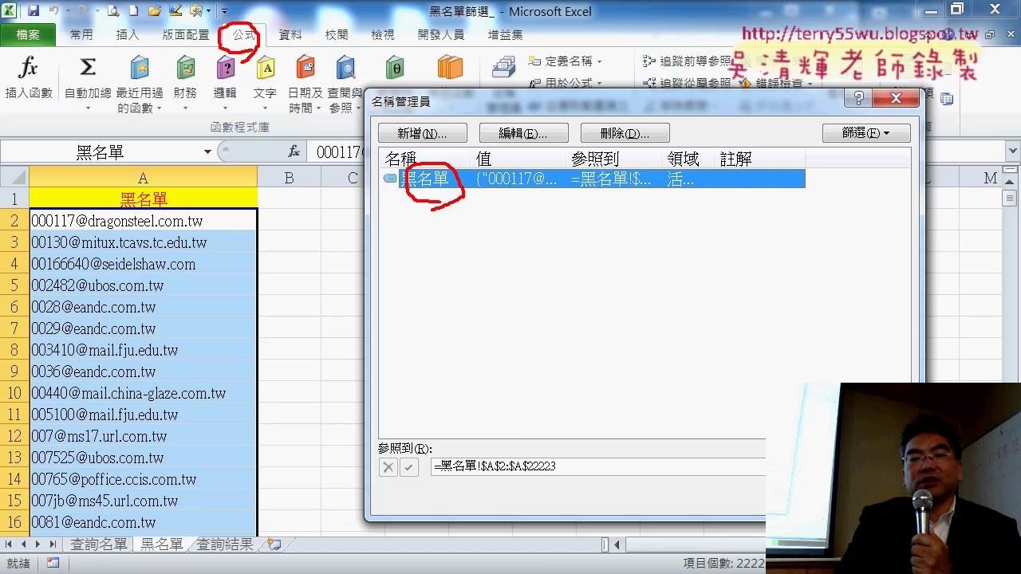
{"action": "left_click_drag", "start_coordinate": [559, 488], "coordinate": [555, 472]}
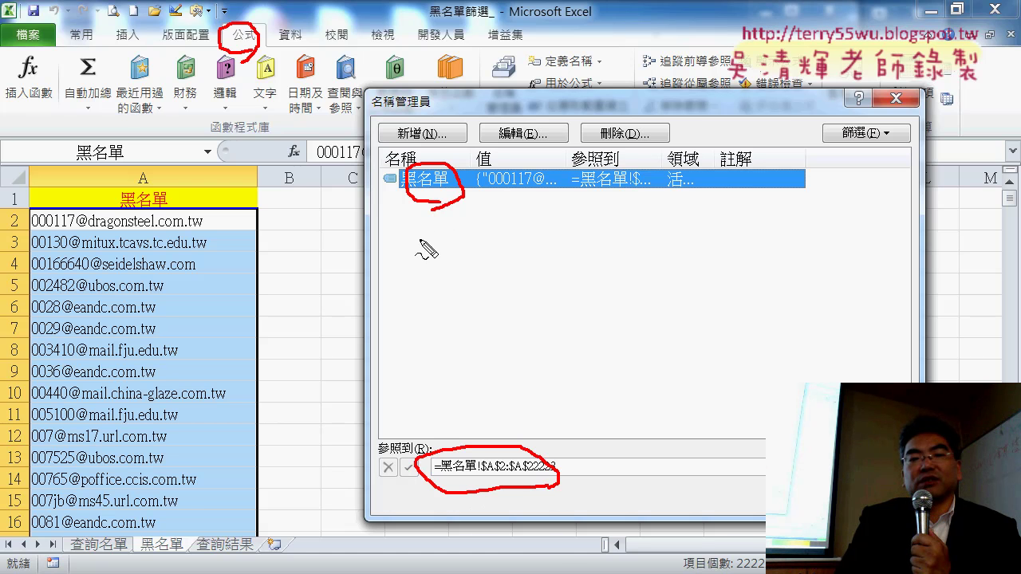
{"action": "left_click_drag", "start_coordinate": [428, 223], "coordinate": [477, 453]}
{"action": "mouse_move", "coordinate": [447, 417]}
{"action": "left_mouse_down"}
{"action": "mouse_move", "coordinate": [477, 453]}
{"action": "mouse_move", "coordinate": [510, 410]}
{"action": "left_mouse_up"}
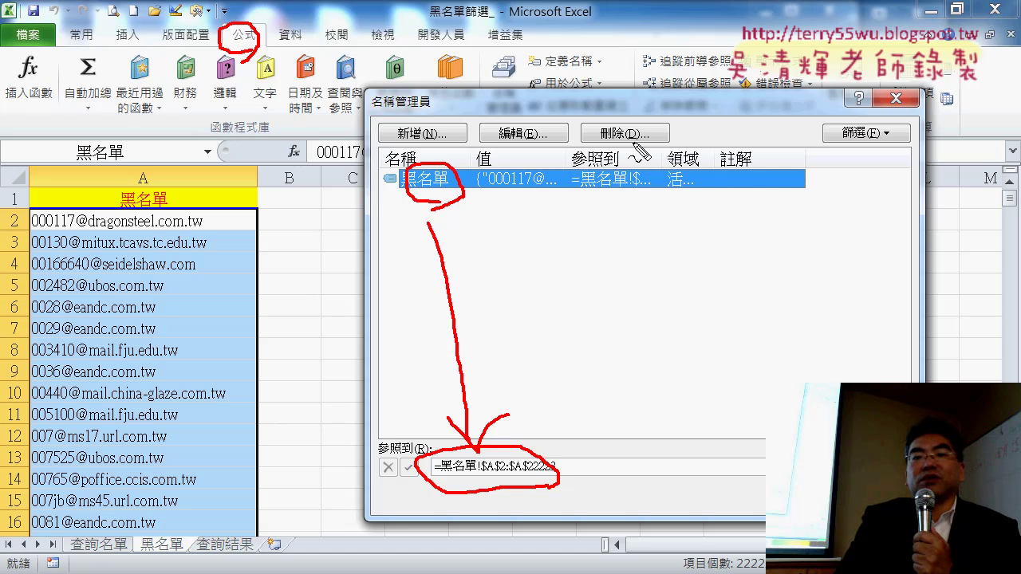
{"action": "mouse_move", "coordinate": [594, 141]}
{"action": "left_mouse_down"}
{"action": "mouse_move", "coordinate": [634, 135]}
{"action": "mouse_move", "coordinate": [644, 146]}
{"action": "left_mouse_up"}
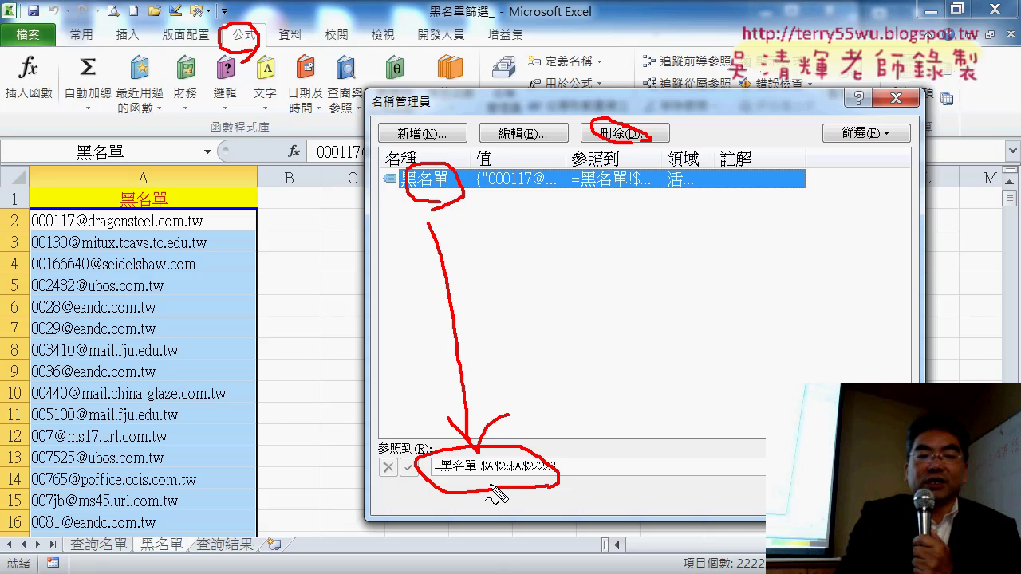
{"action": "key", "text": "Escape"}
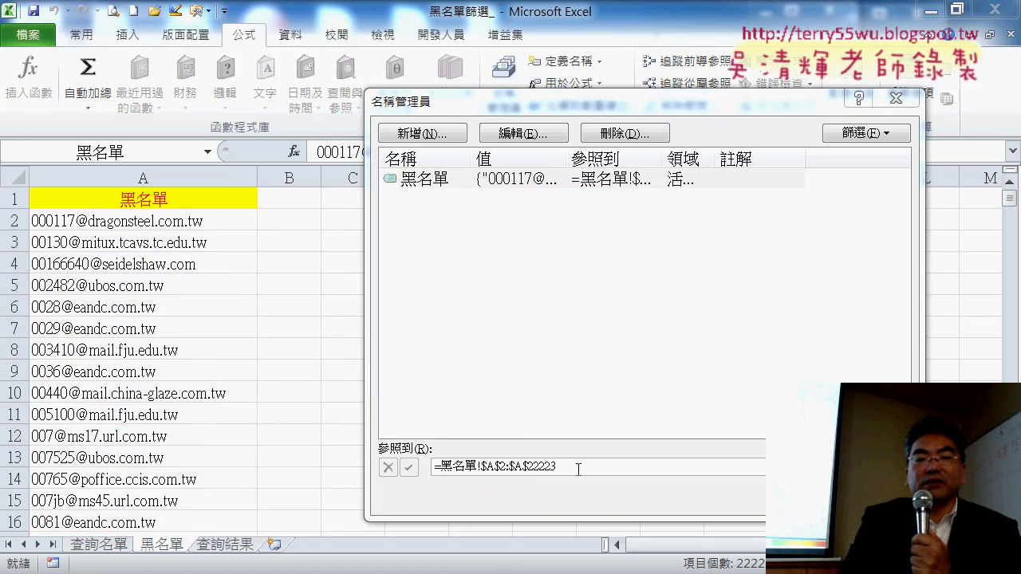
{"action": "left_click", "coordinate": [576, 467]}
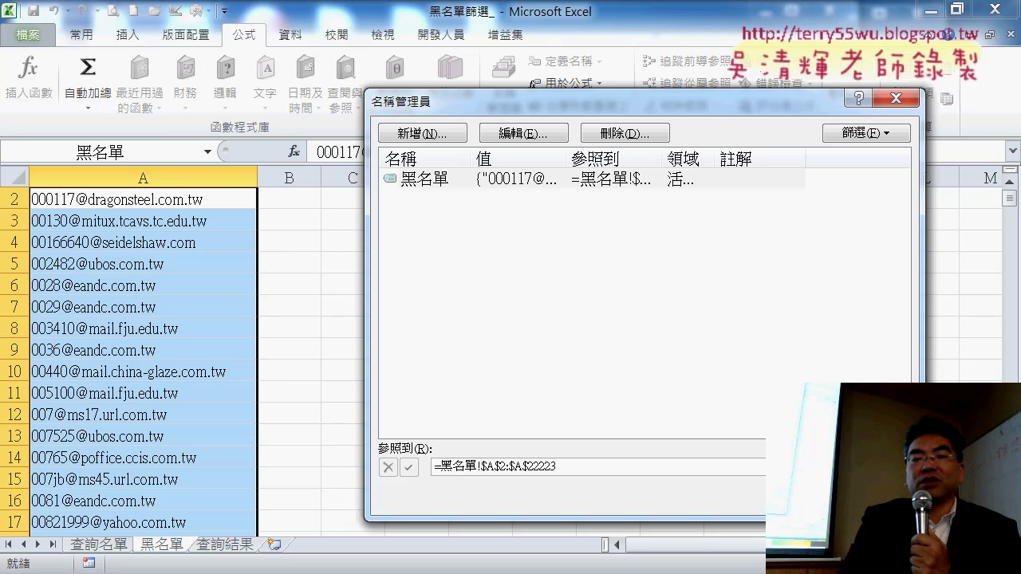
{"action": "key", "text": "Escape"}
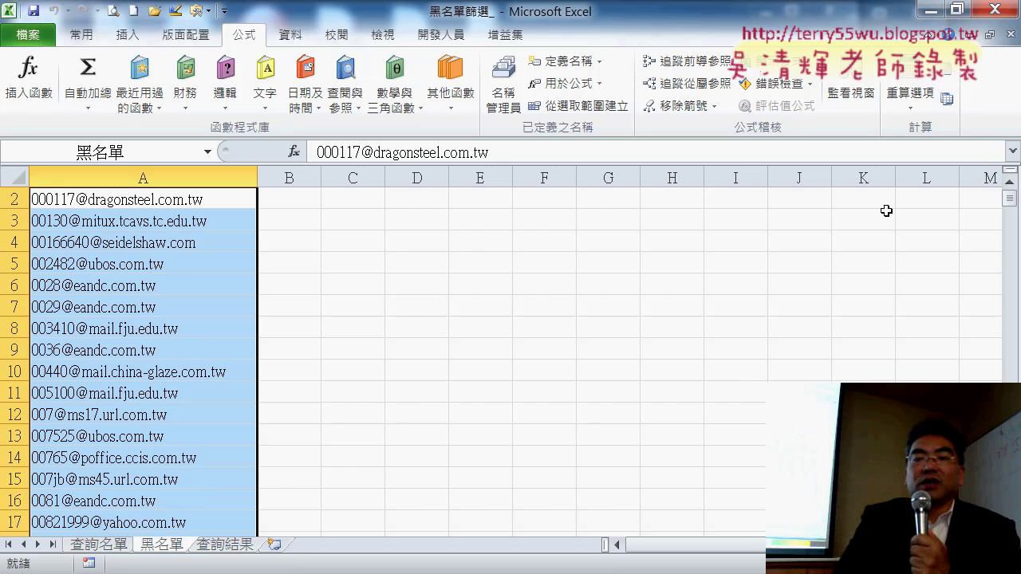
Flip between the 查詢結果 sheet's query buttons and the 查詢名單 email list
{"action": "left_click", "coordinate": [1009, 181]}
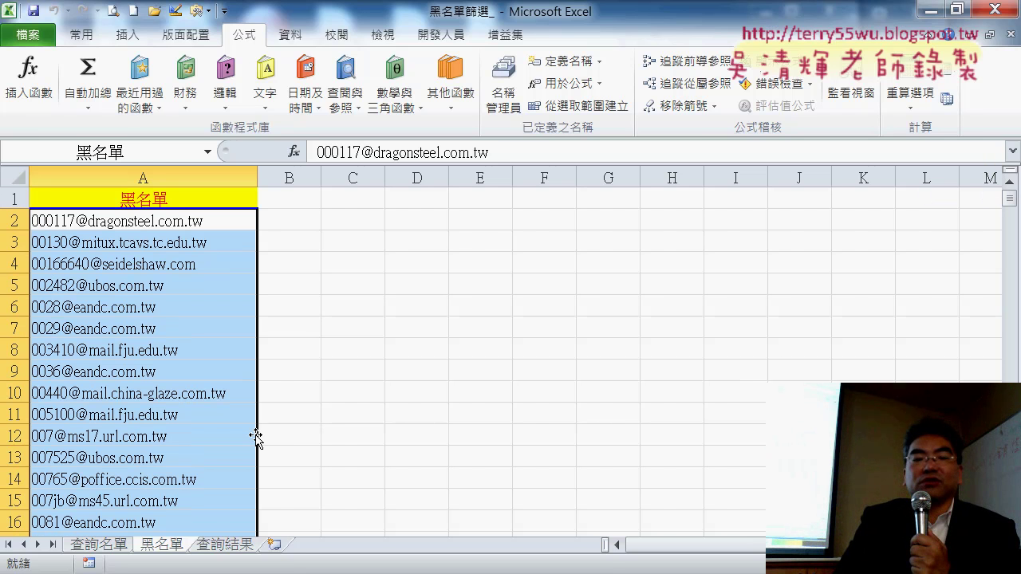
{"action": "left_click", "coordinate": [228, 547]}
{"action": "left_click", "coordinate": [647, 366]}
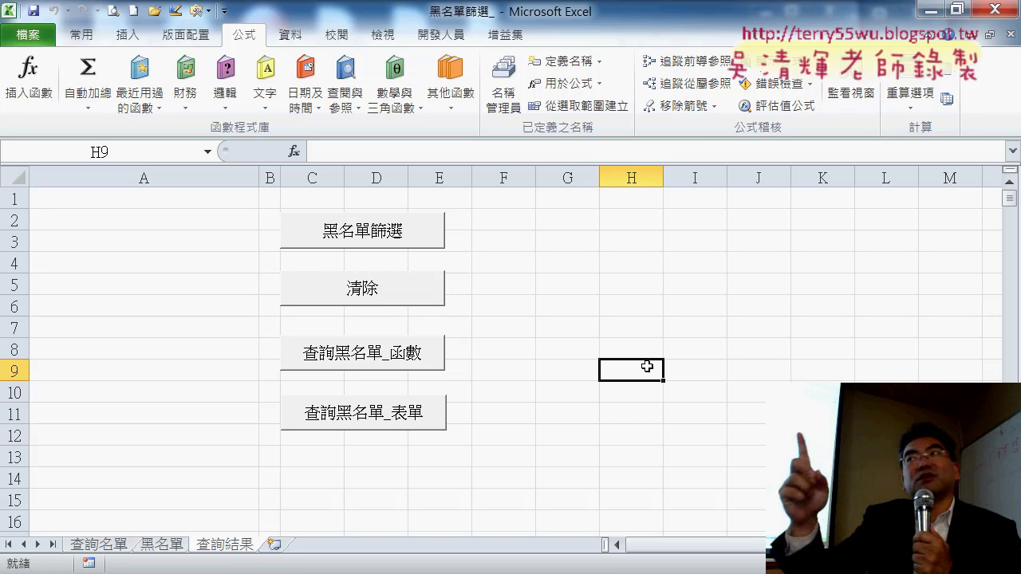
{"action": "left_click", "coordinate": [99, 545]}
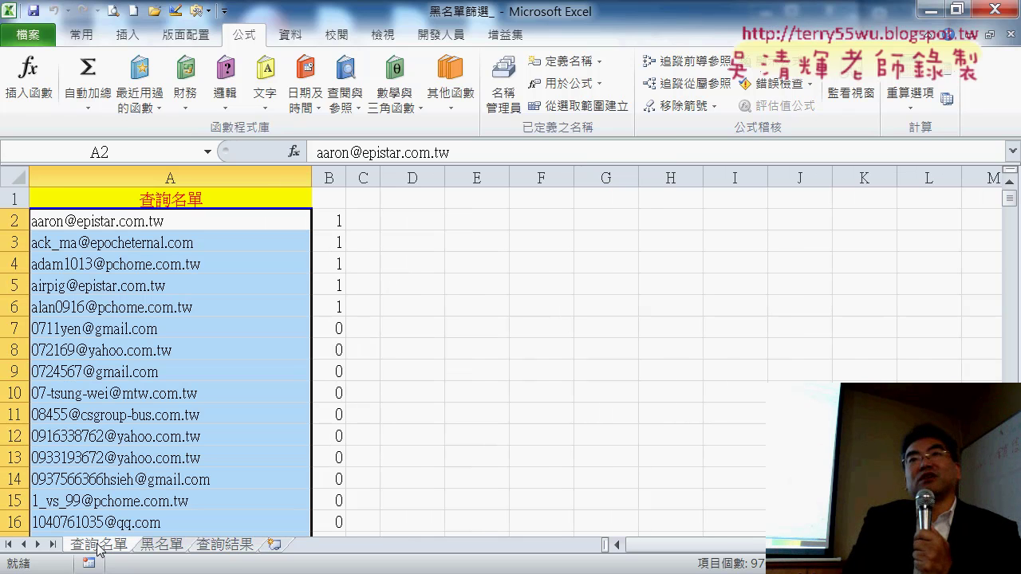
{"action": "left_click", "coordinate": [222, 547]}
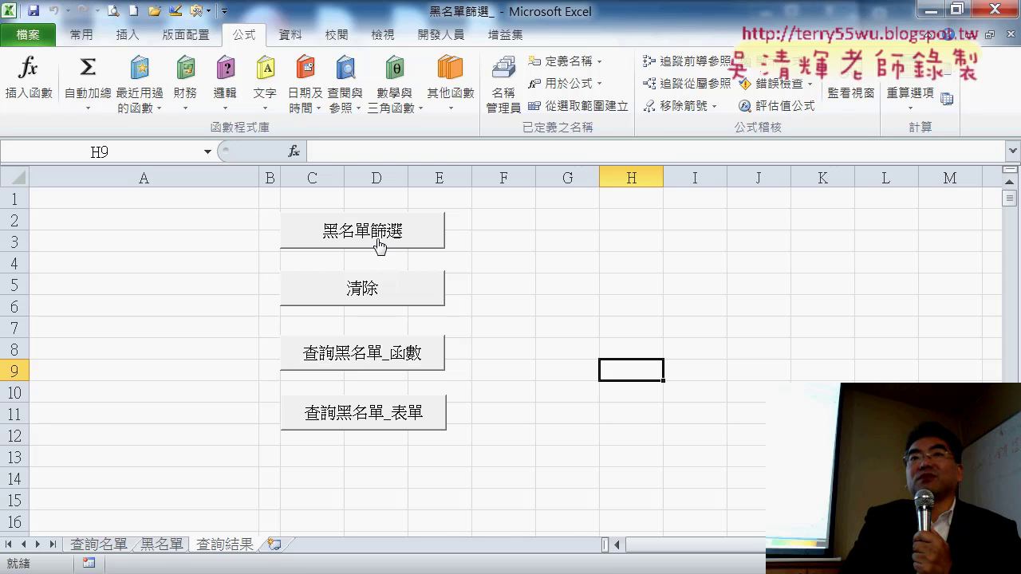
{"action": "left_click", "coordinate": [96, 547]}
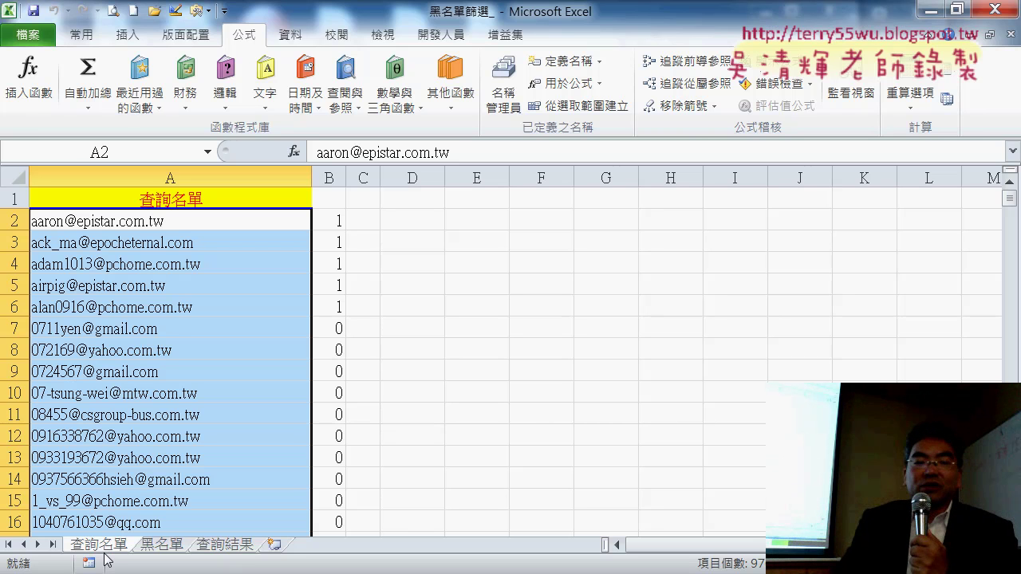
Copy the macro name 黑名單篩選 from the button's macro assignment, leaving it unchanged
{"action": "left_click", "coordinate": [236, 546]}
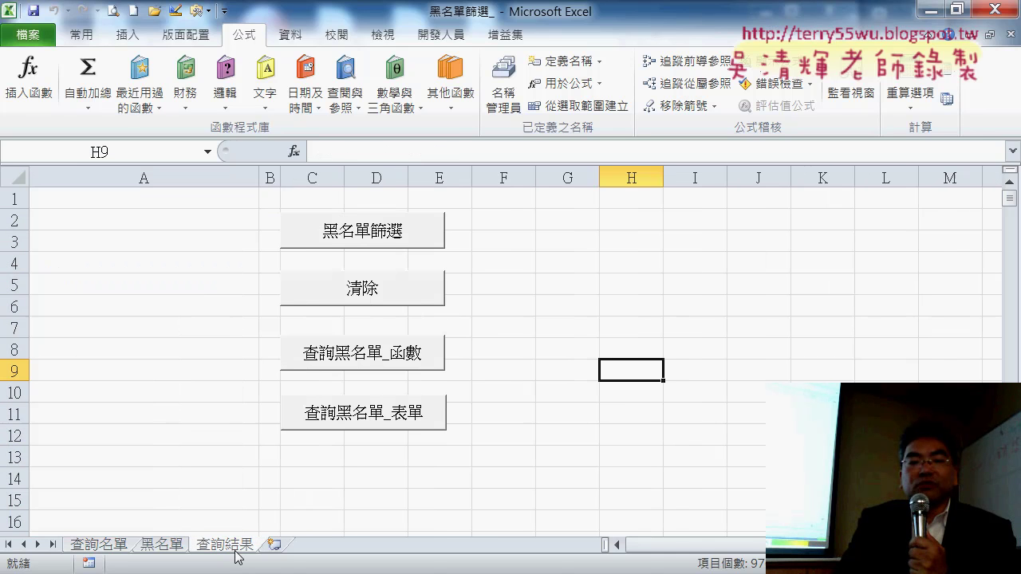
{"action": "right_click", "coordinate": [381, 231]}
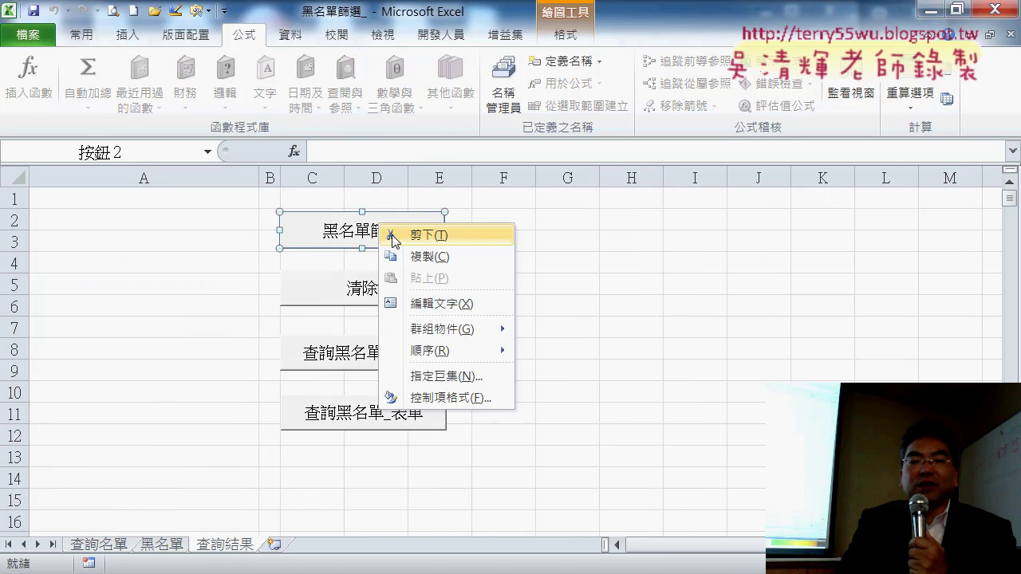
{"action": "left_click", "coordinate": [466, 370]}
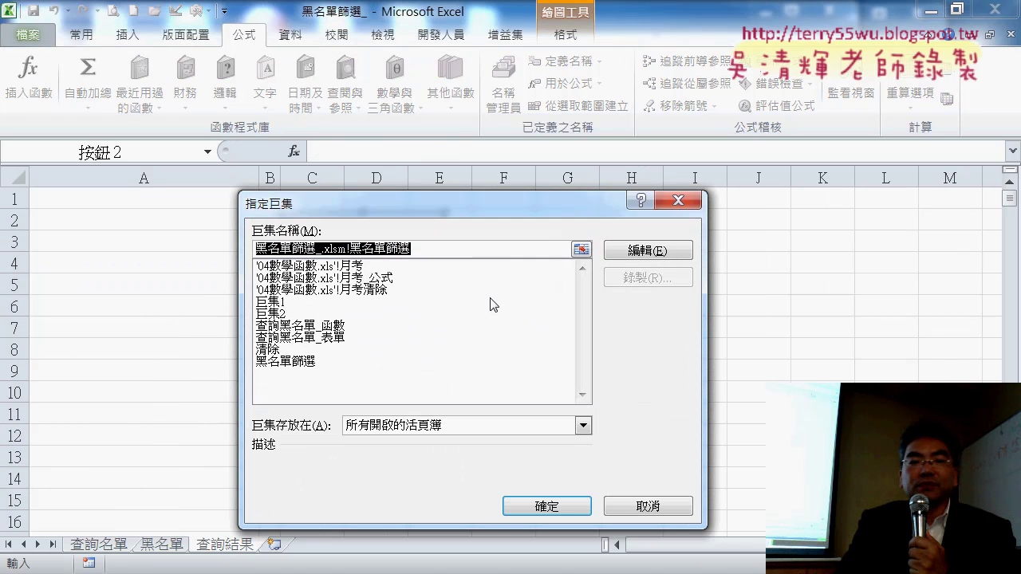
{"action": "left_click", "coordinate": [306, 363]}
{"action": "left_click_drag", "start_coordinate": [316, 249], "coordinate": [243, 257]}
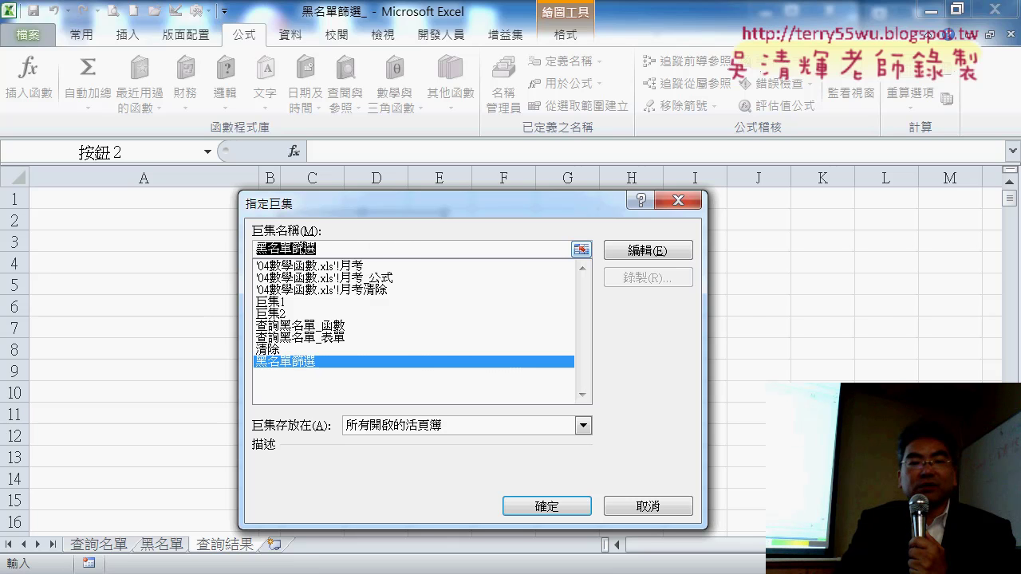
{"action": "right_click", "coordinate": [301, 249]}
{"action": "left_click", "coordinate": [348, 281]}
{"action": "left_click", "coordinate": [670, 507]}
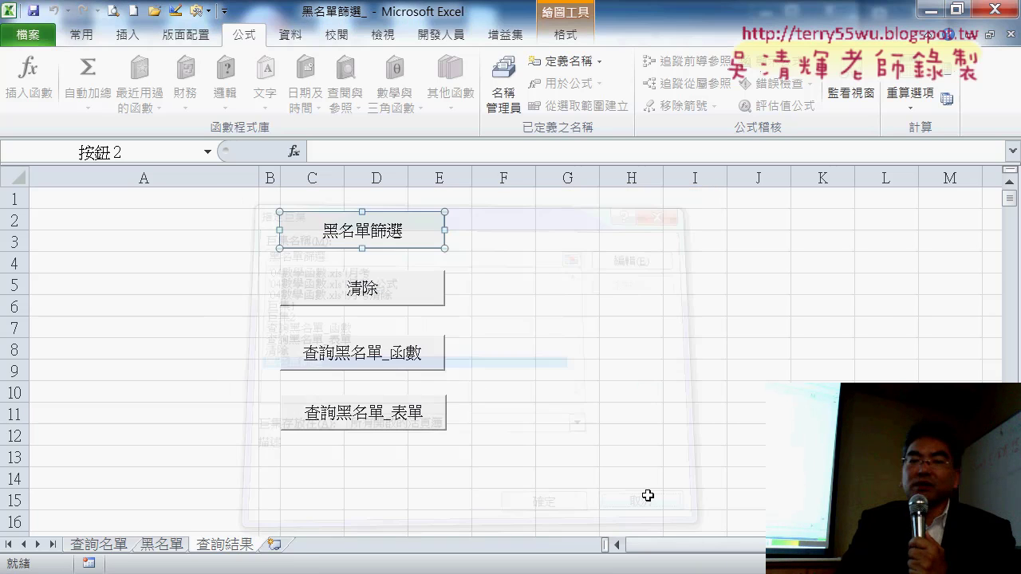
{"action": "left_click", "coordinate": [563, 387]}
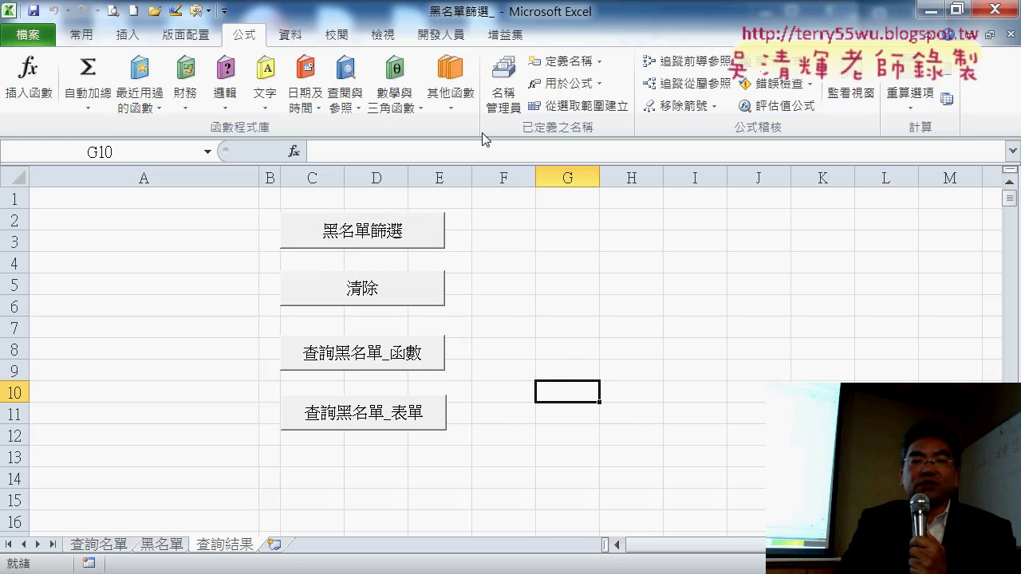
Begin recording a macro named 黑名單篩選2, the pasted name plus '2'
{"action": "left_click", "coordinate": [441, 35]}
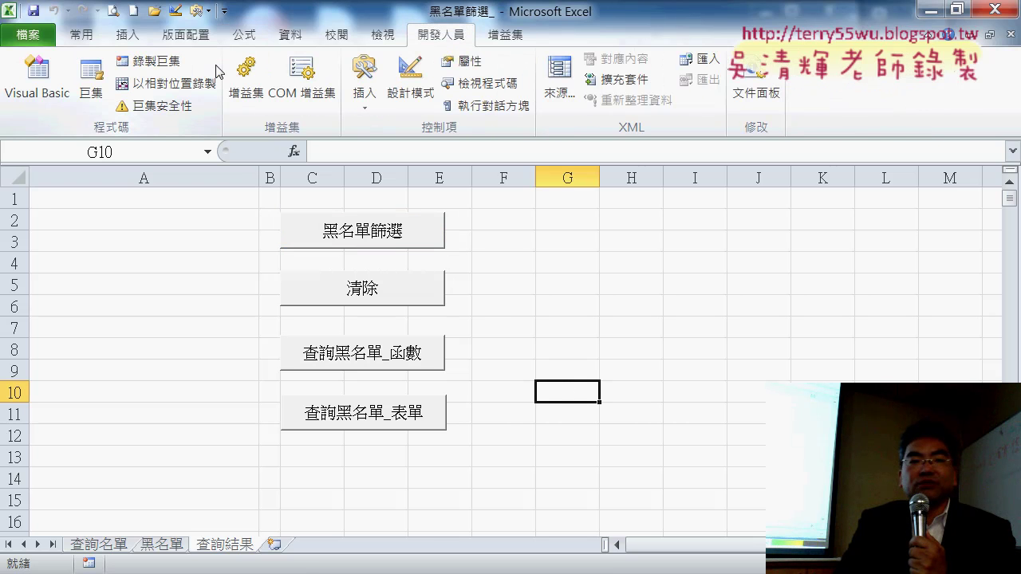
{"action": "left_click", "coordinate": [149, 60]}
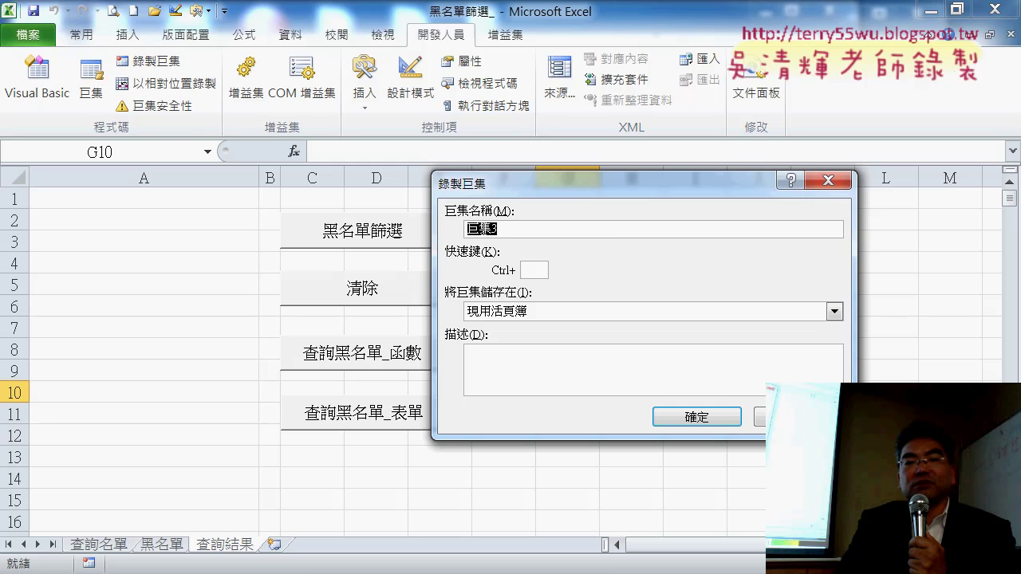
{"action": "right_click", "coordinate": [501, 231]}
{"action": "left_click", "coordinate": [550, 271]}
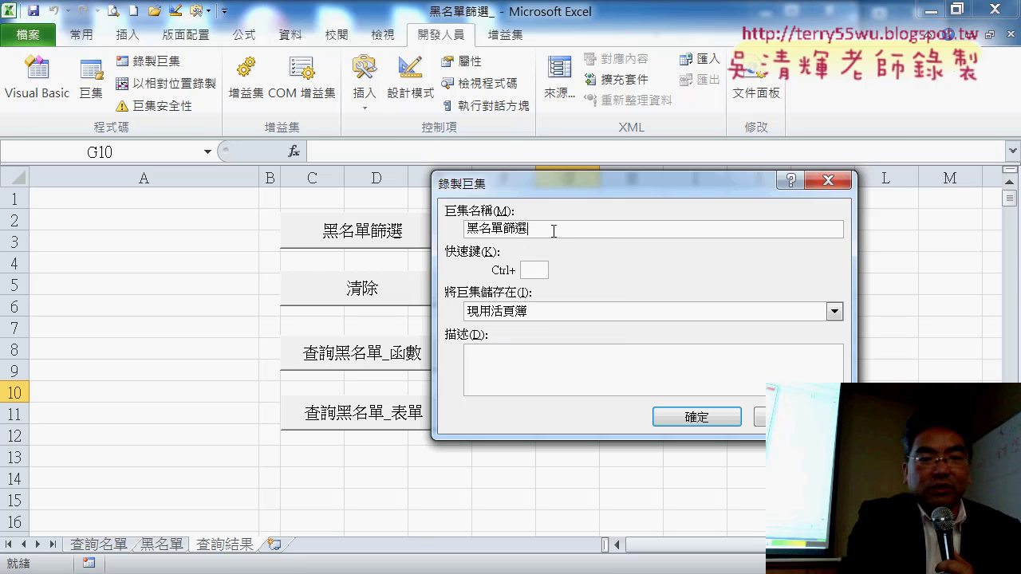
{"action": "type", "text": "2"}
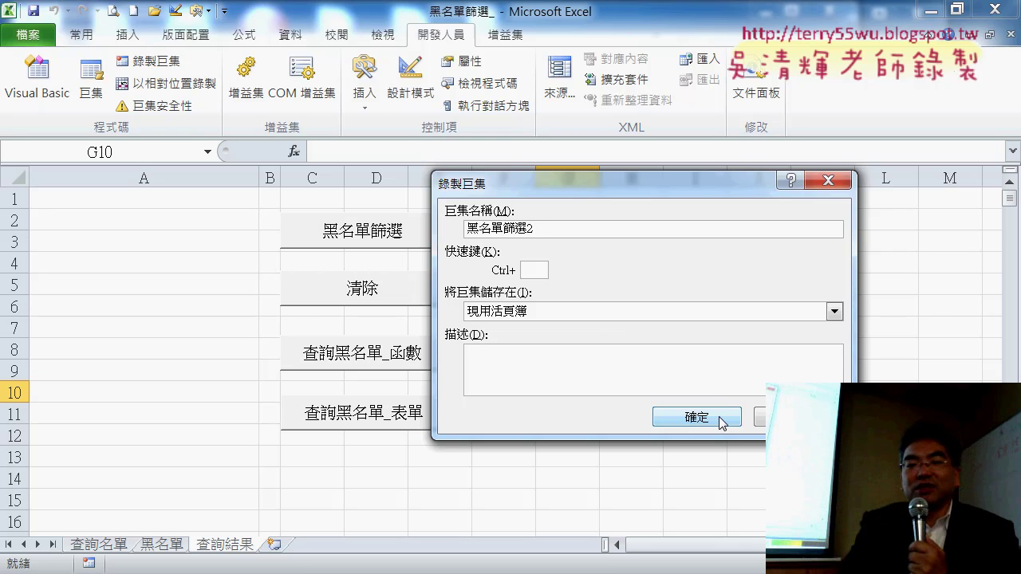
{"action": "left_click", "coordinate": [719, 421]}
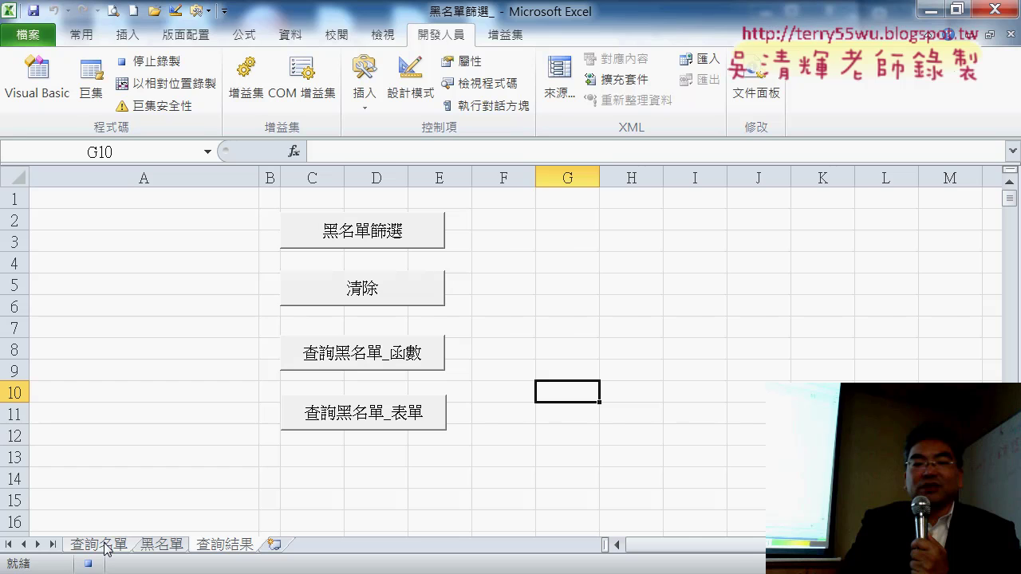
Enter =COUNTIF(黑名單, A2) in 查詢名單 cell B2 and fill it down column B
{"action": "left_click", "coordinate": [106, 547]}
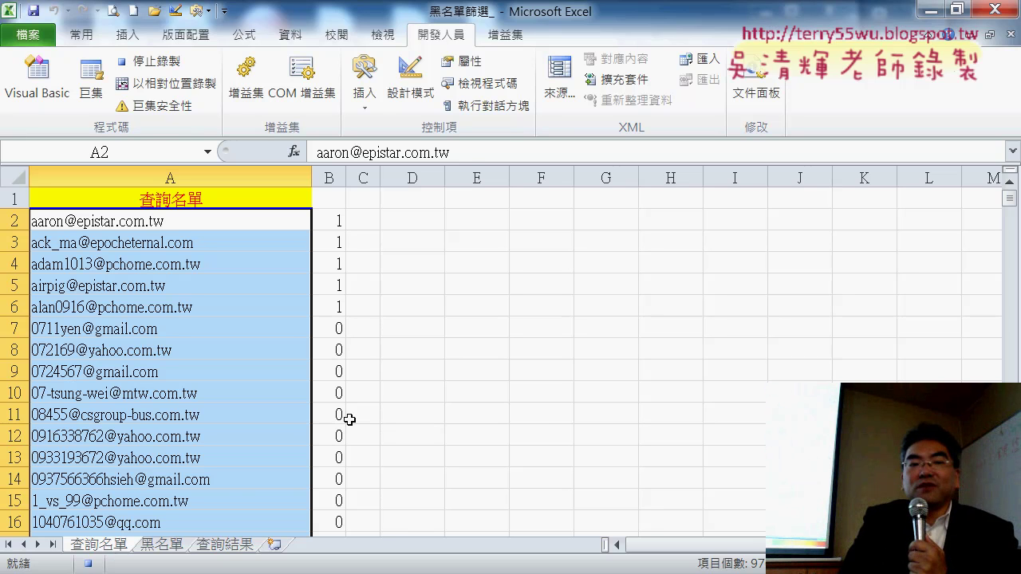
{"action": "left_click", "coordinate": [327, 222]}
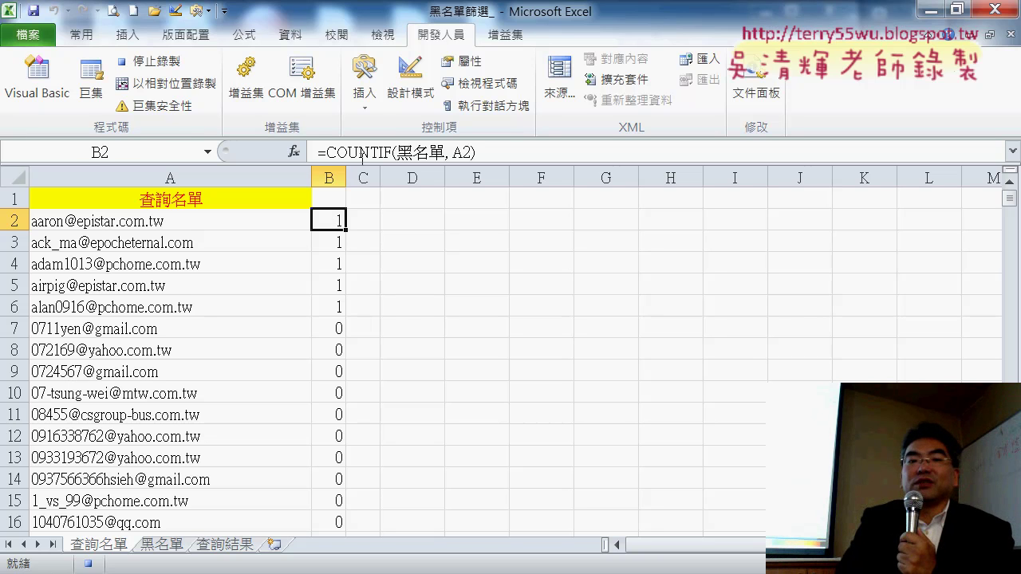
{"action": "key", "text": "F2"}
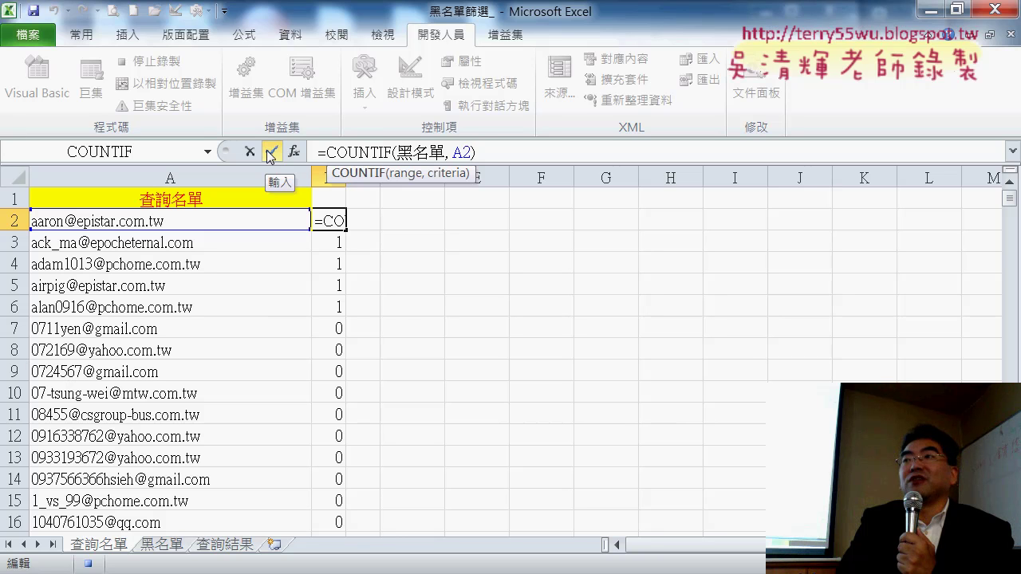
{"action": "left_click", "coordinate": [271, 153]}
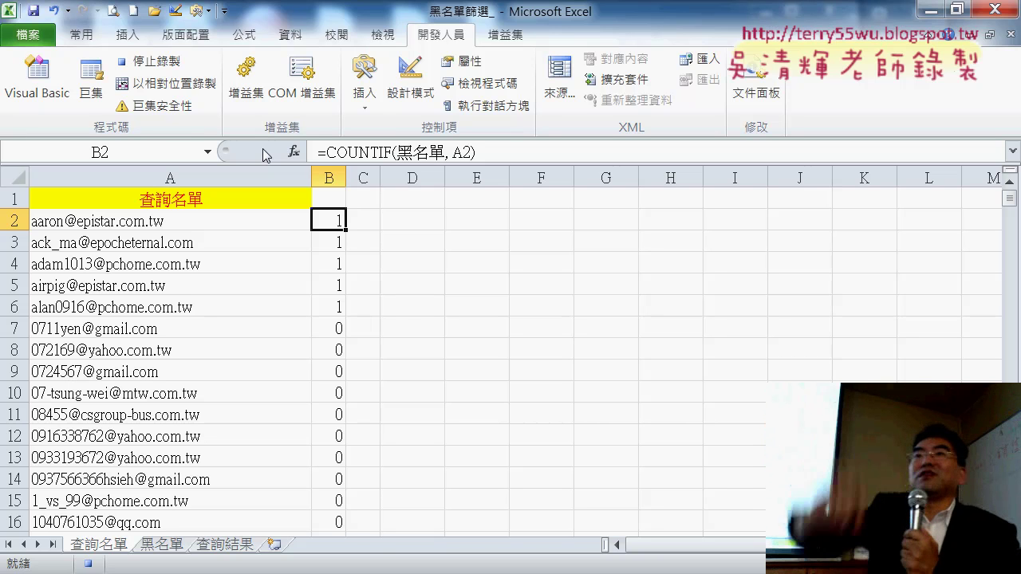
{"action": "double_click", "coordinate": [346, 229]}
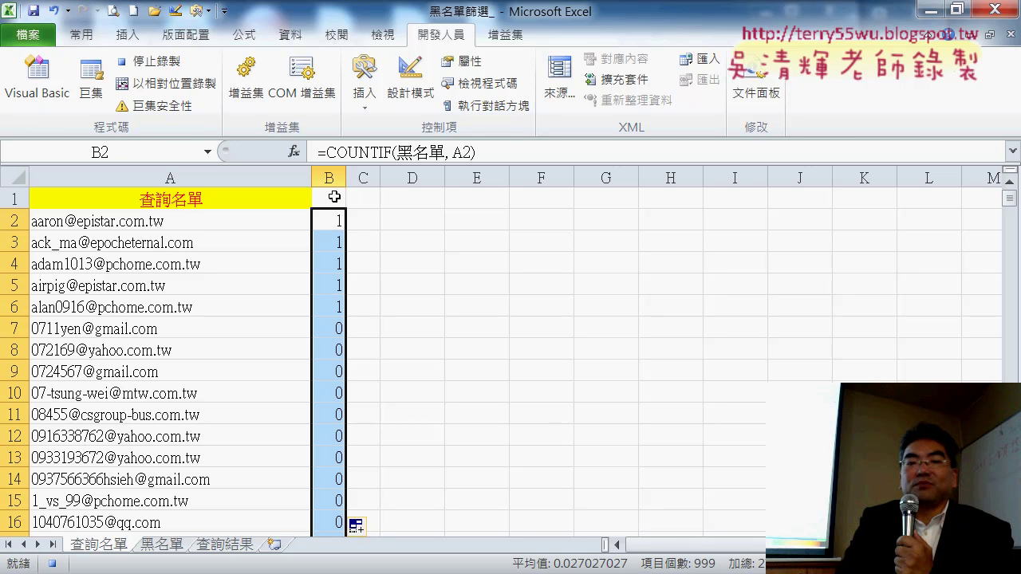
{"action": "left_click", "coordinate": [334, 196]}
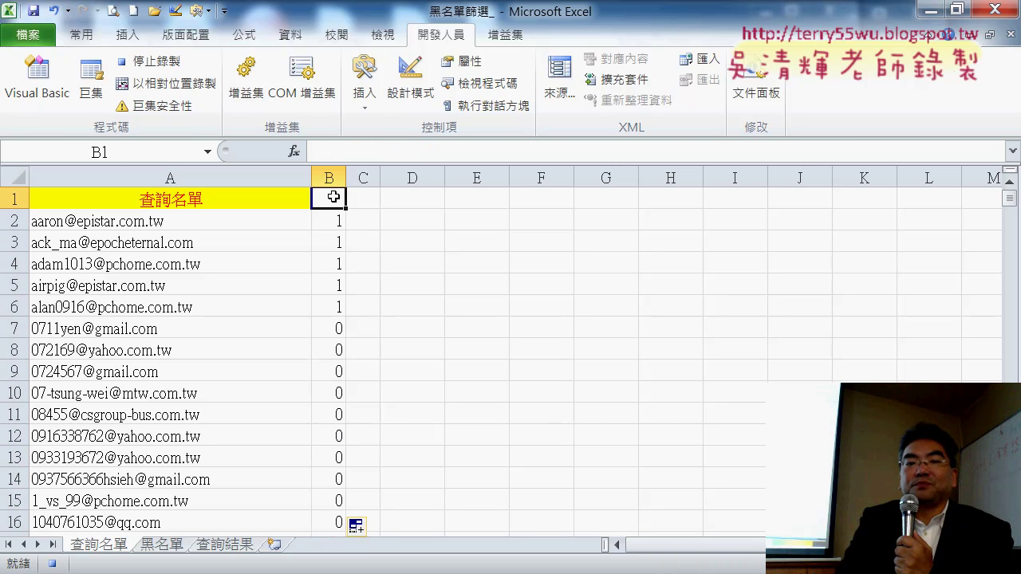
Filter column B to show only rows flagged 1, leaving 27 of 999 records
{"action": "left_click", "coordinate": [289, 36]}
{"action": "left_click", "coordinate": [427, 80]}
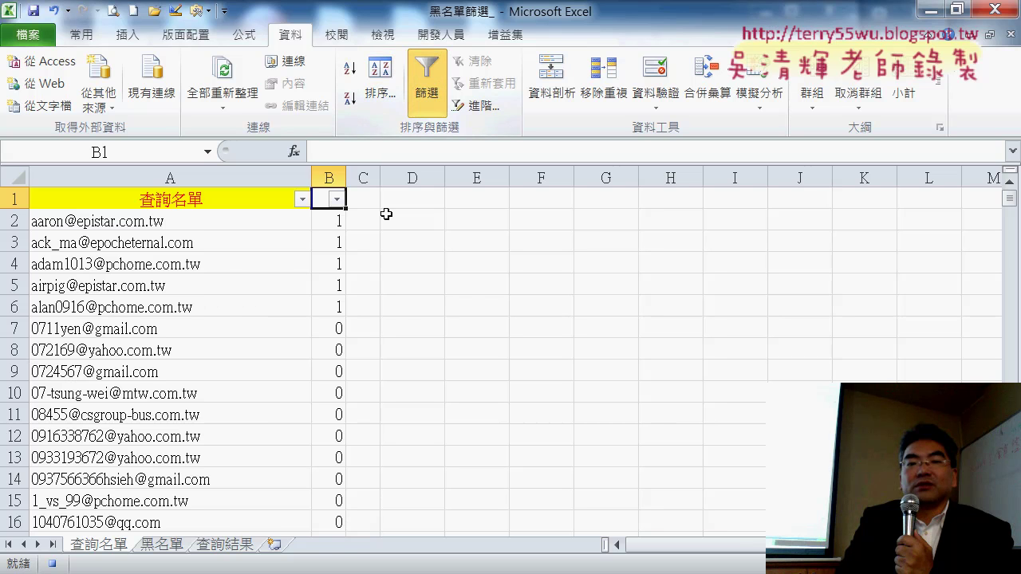
{"action": "left_click", "coordinate": [336, 199]}
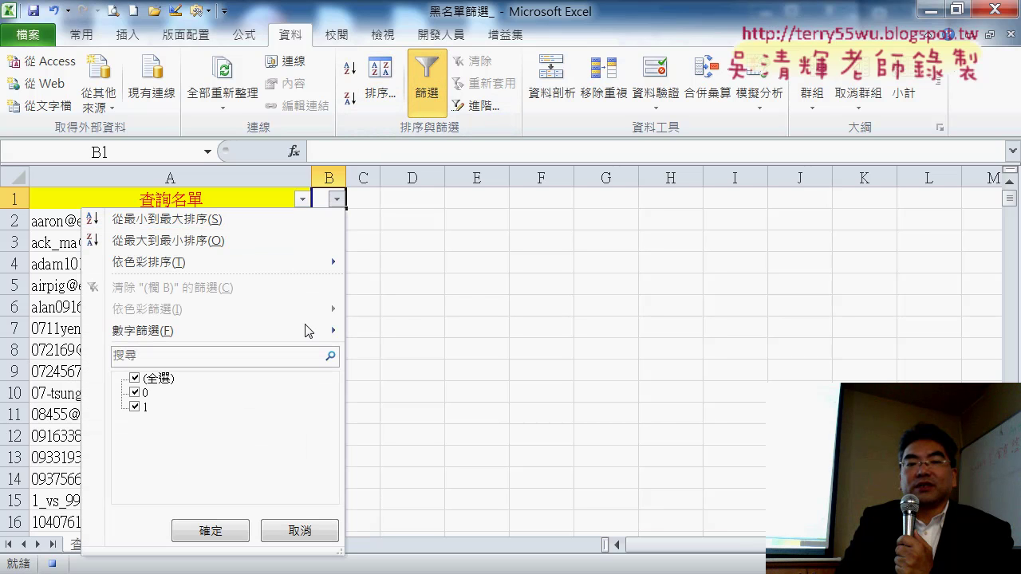
{"action": "left_click", "coordinate": [135, 378]}
{"action": "left_click", "coordinate": [135, 392]}
{"action": "left_click", "coordinate": [135, 406]}
{"action": "left_click", "coordinate": [135, 392]}
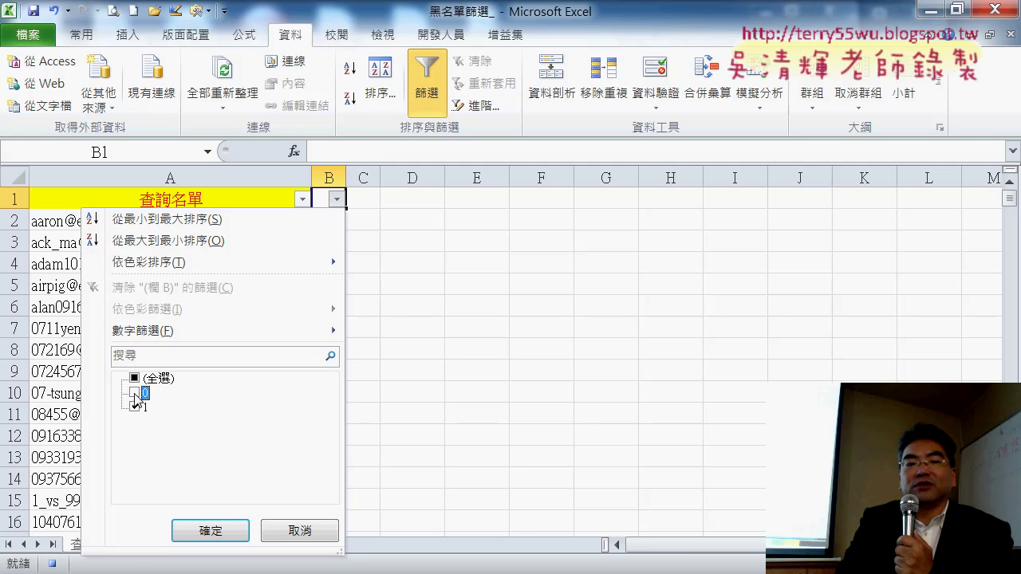
{"action": "left_click", "coordinate": [212, 531]}
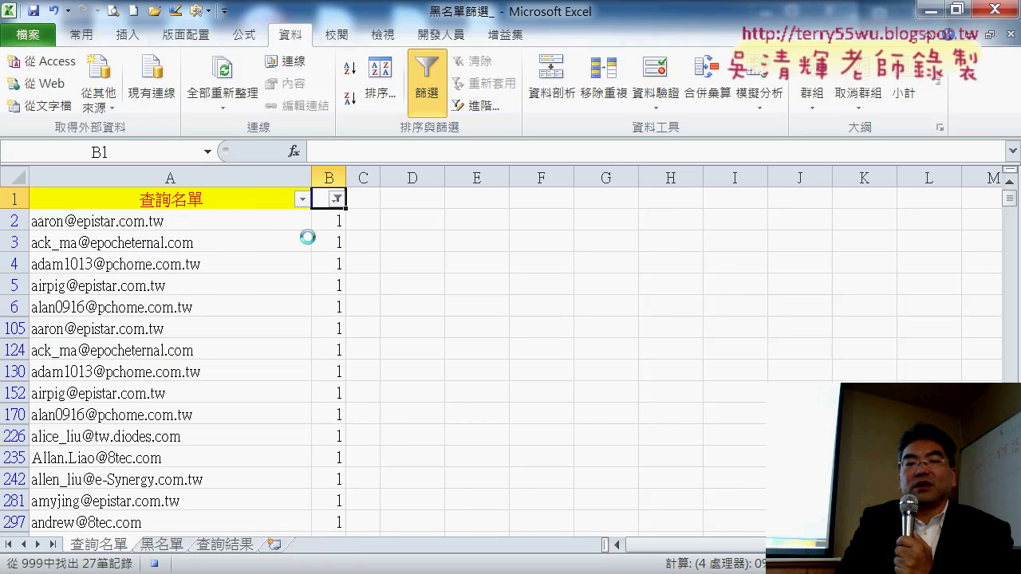
{"action": "left_click", "coordinate": [254, 220]}
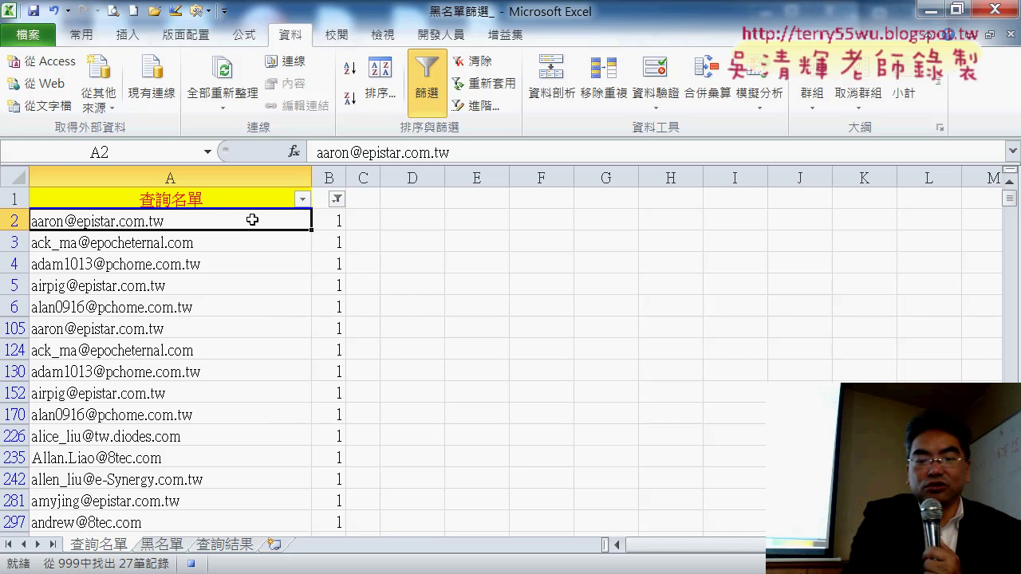
Copy the visible flagged emails from A2 down and paste them at A1 of 查詢結果
{"action": "key", "text": "ctrl+shift+Down"}
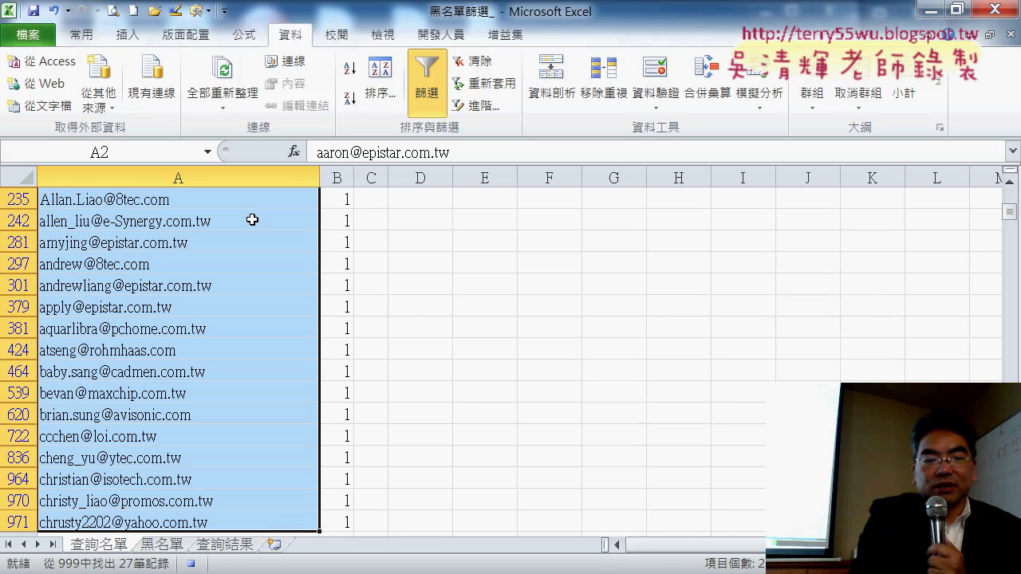
{"action": "key", "text": "ctrl+c"}
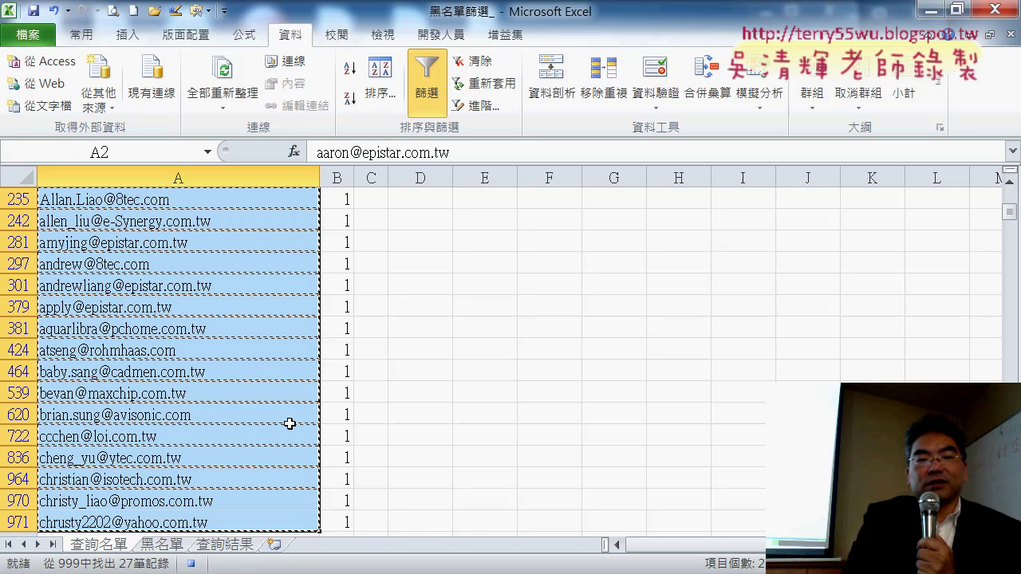
{"action": "left_click", "coordinate": [234, 545]}
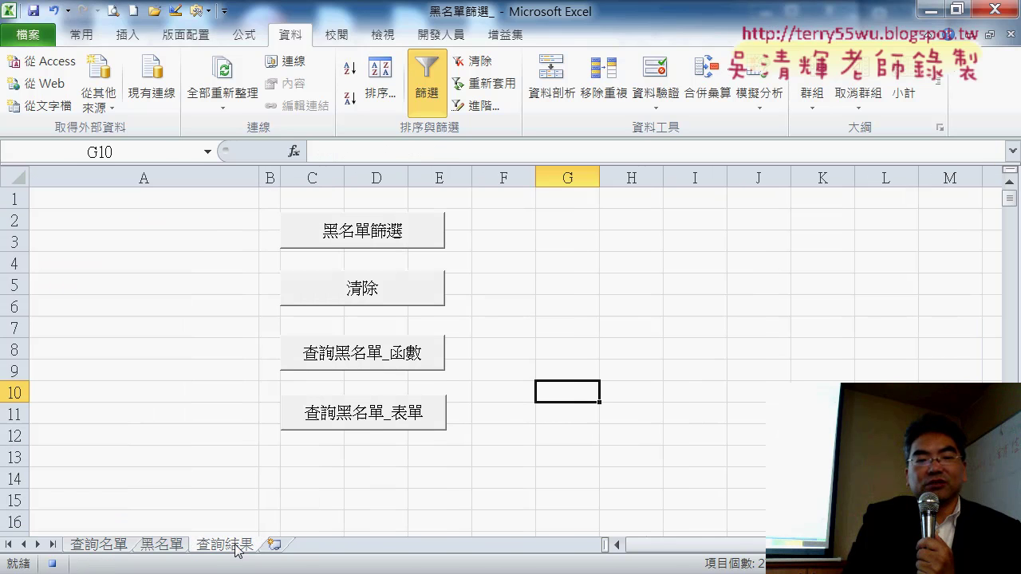
{"action": "left_click", "coordinate": [183, 199]}
{"action": "key", "text": "ctrl+v"}
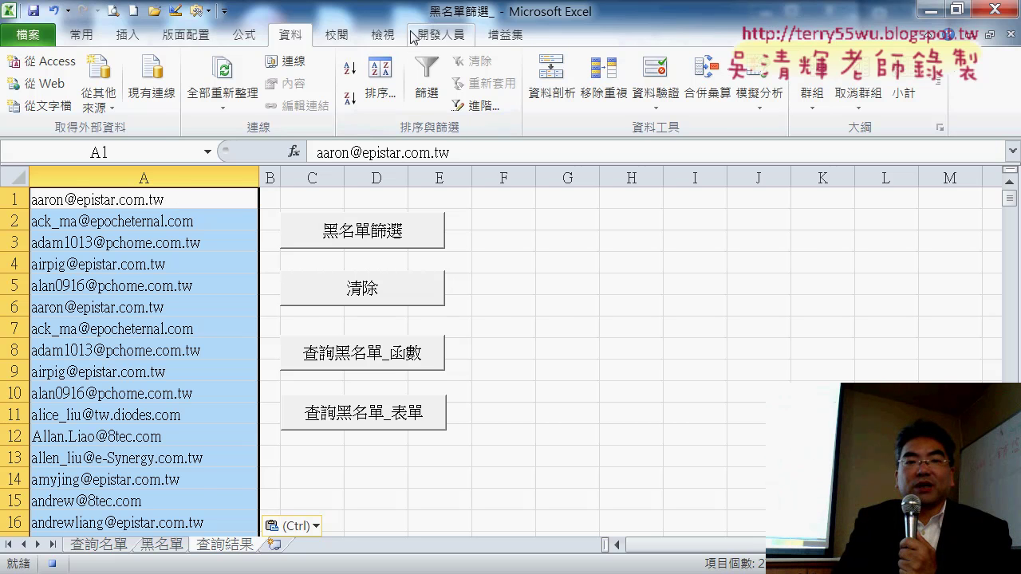
{"action": "left_click", "coordinate": [441, 36]}
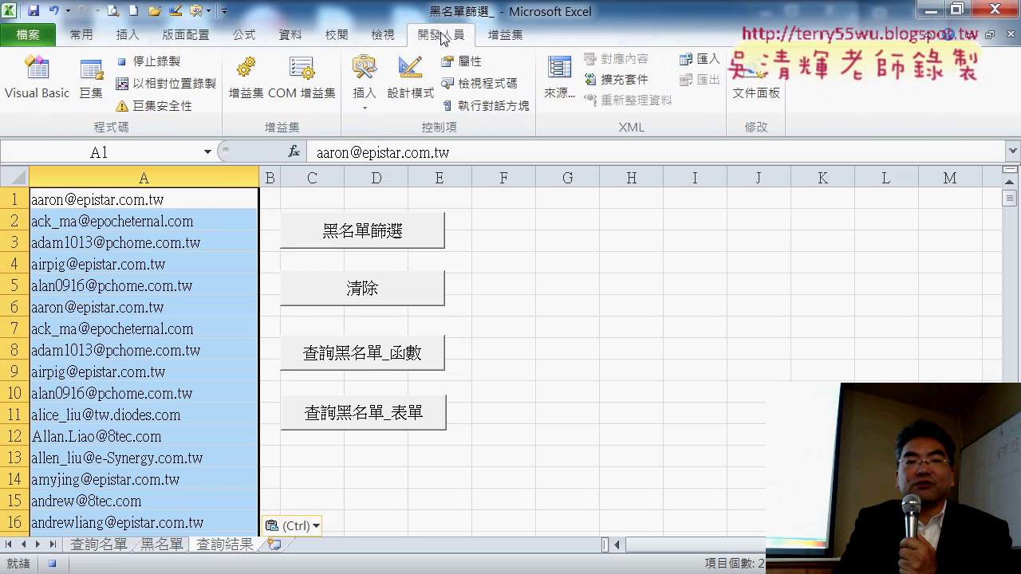
Stop recording the 黑名單篩選2 macro with 停止錄製 on the Developer tab
{"action": "left_click", "coordinate": [147, 64]}
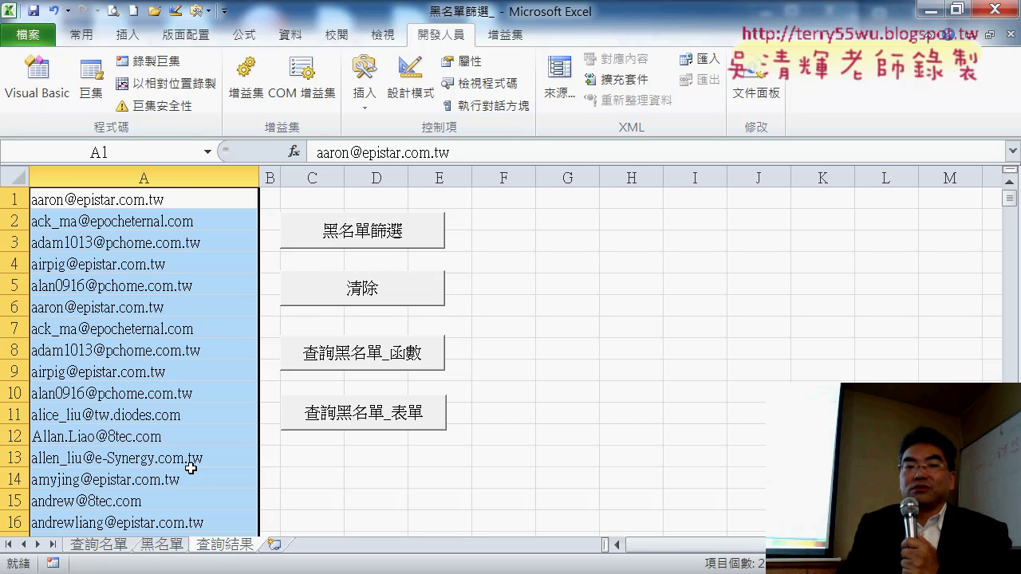
Clear column A with the 清除 button and inspect the macro currently behind 黑名單篩選
{"action": "left_click", "coordinate": [567, 305]}
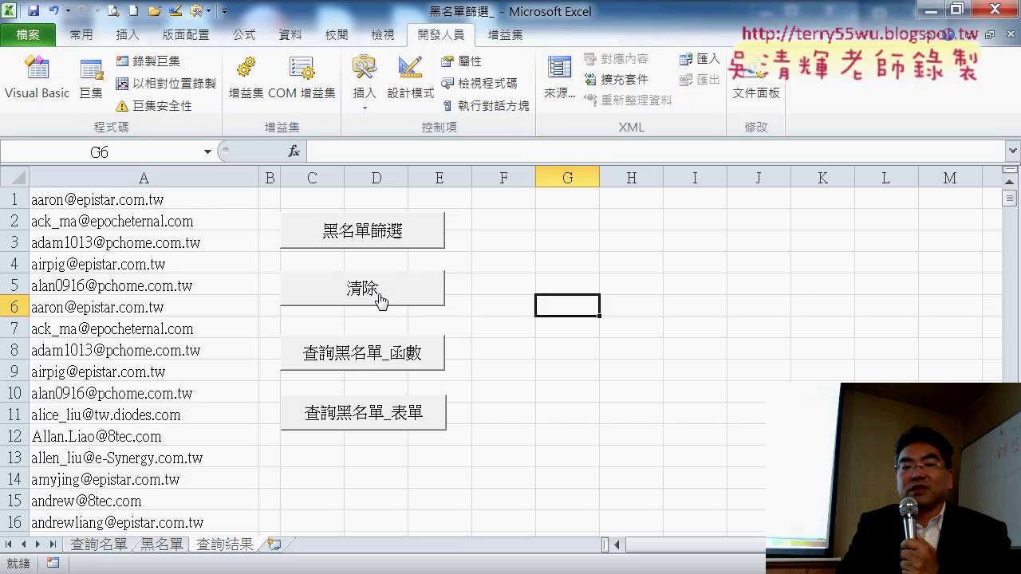
{"action": "left_click", "coordinate": [380, 299]}
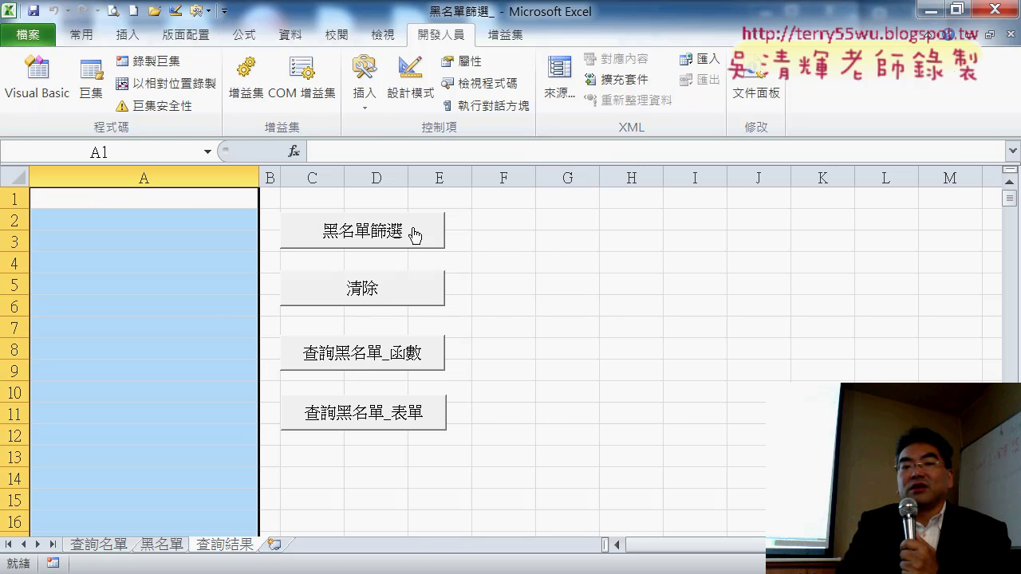
{"action": "right_click", "coordinate": [414, 234]}
{"action": "left_click", "coordinate": [447, 378]}
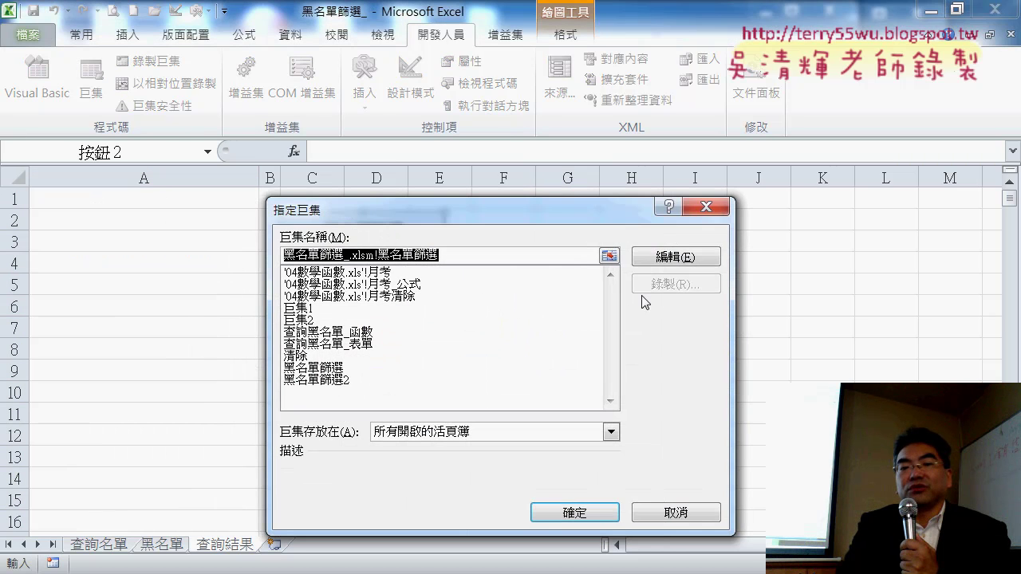
{"action": "left_click", "coordinate": [674, 256]}
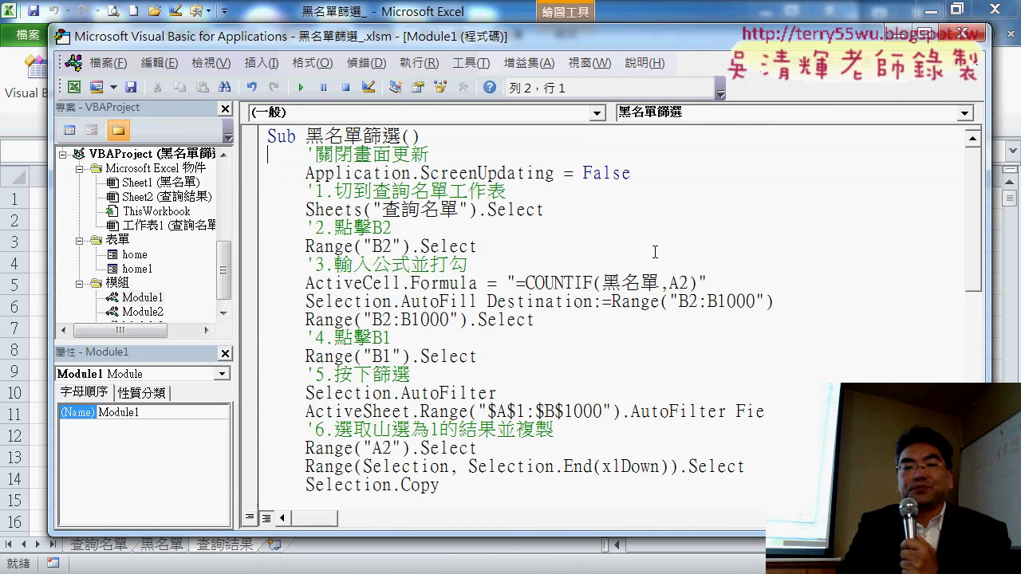
{"action": "left_click", "coordinate": [962, 33]}
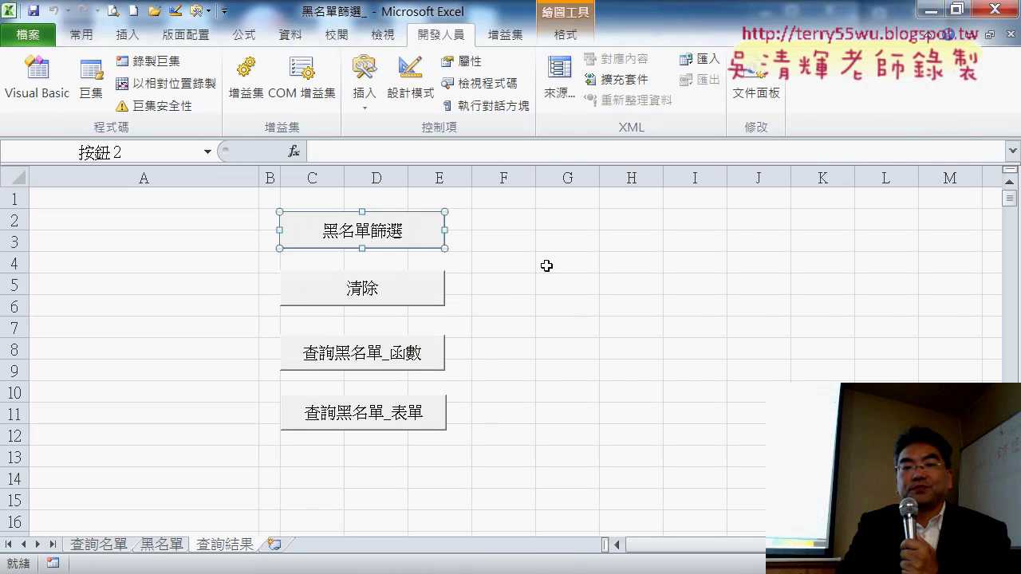
Assign the 黑名單篩選2 macro to the 黑名單篩選 button
{"action": "right_click", "coordinate": [414, 235]}
{"action": "left_click", "coordinate": [471, 390]}
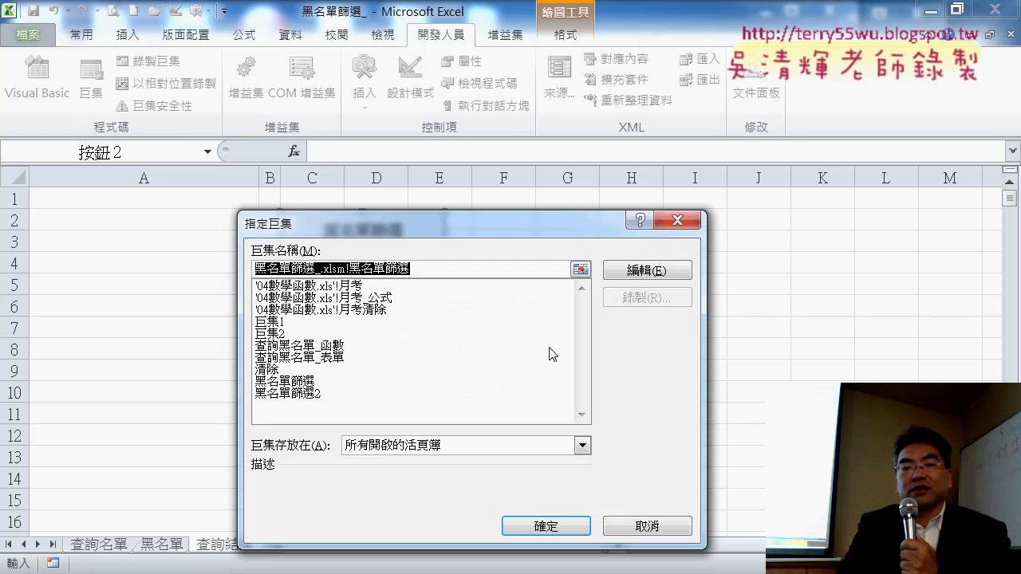
{"action": "left_click", "coordinate": [316, 394]}
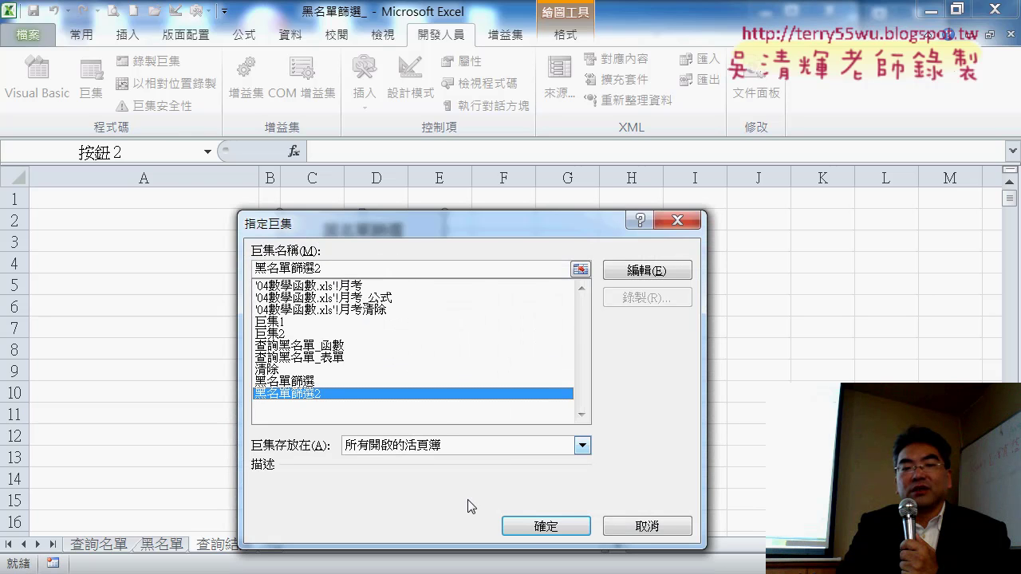
{"action": "left_click", "coordinate": [536, 528]}
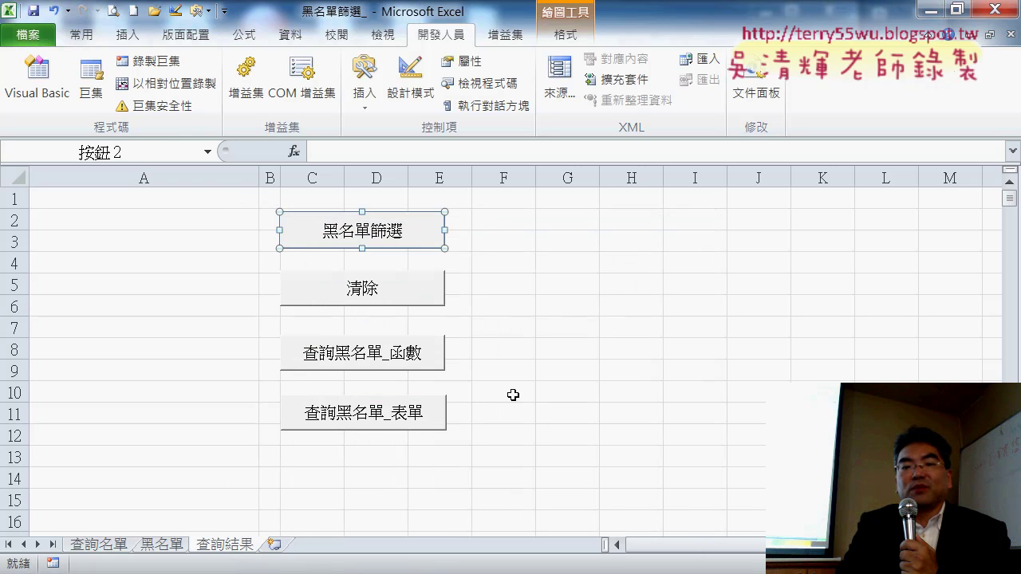
{"action": "left_click", "coordinate": [91, 80]}
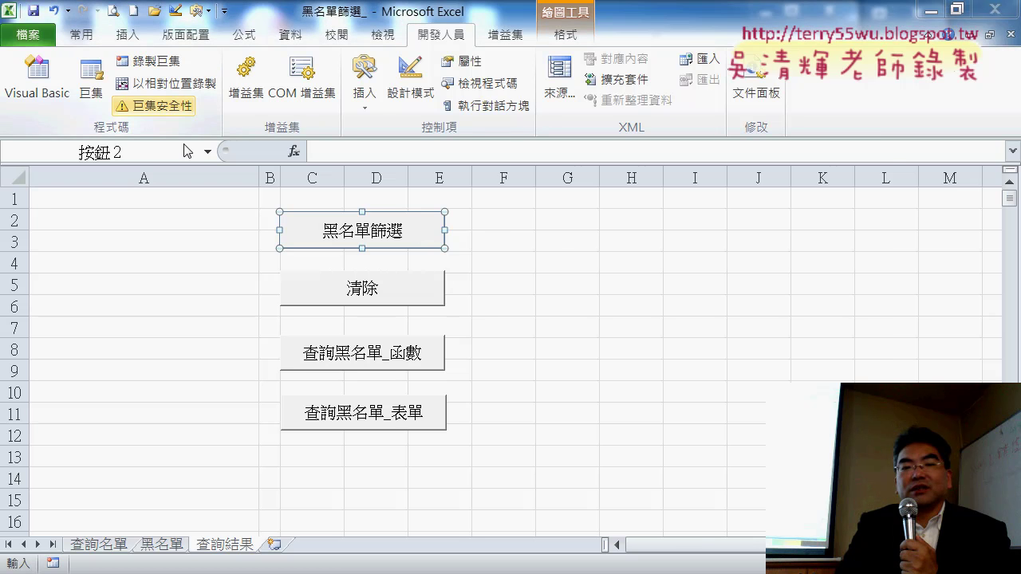
Open 黑名單篩選2 in the VBA editor and delete its auto-generated comment lines
{"action": "left_click", "coordinate": [500, 319]}
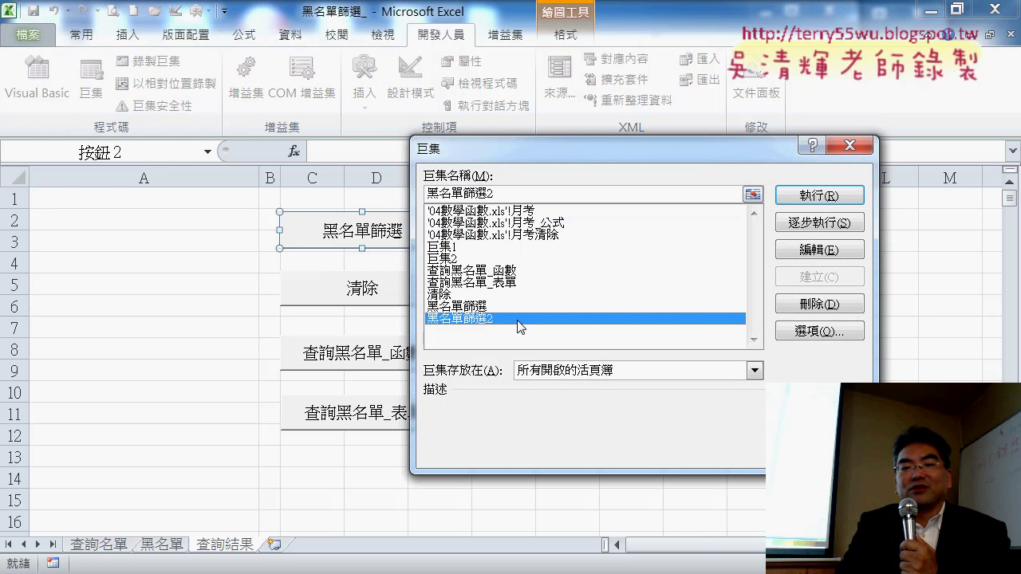
{"action": "left_click", "coordinate": [822, 250]}
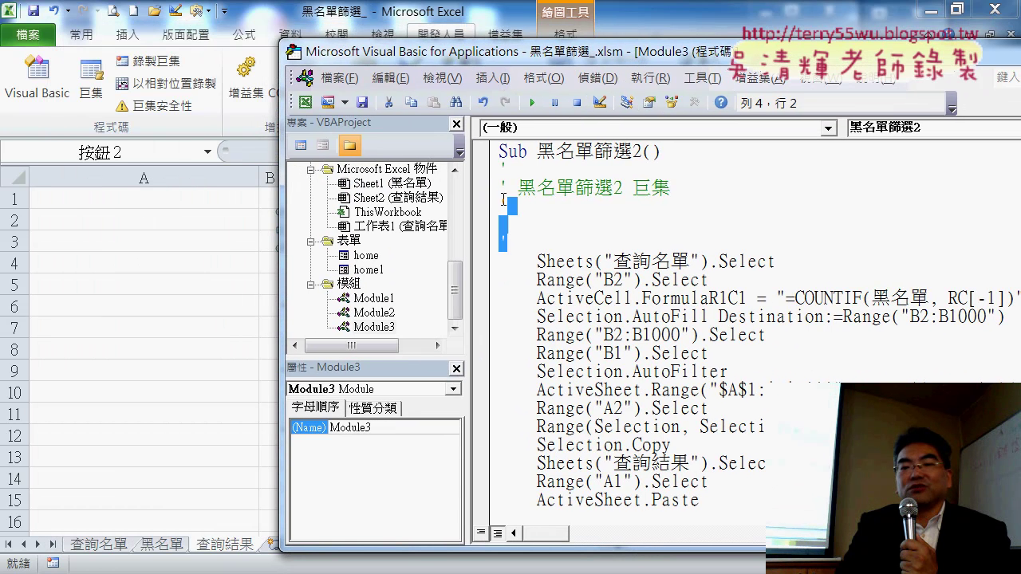
{"action": "left_click_drag", "start_coordinate": [490, 239], "coordinate": [489, 172]}
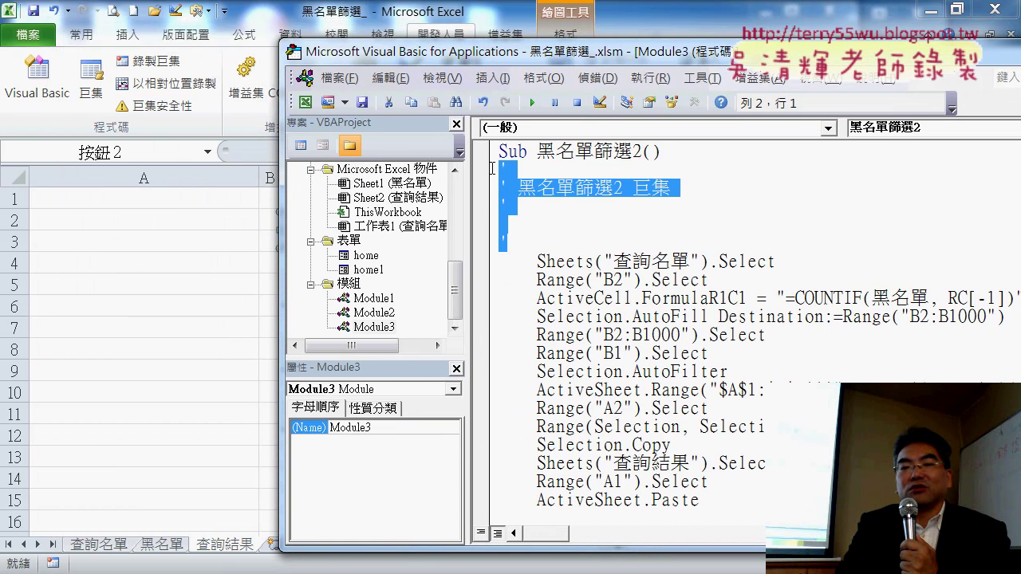
{"action": "key", "text": "Delete"}
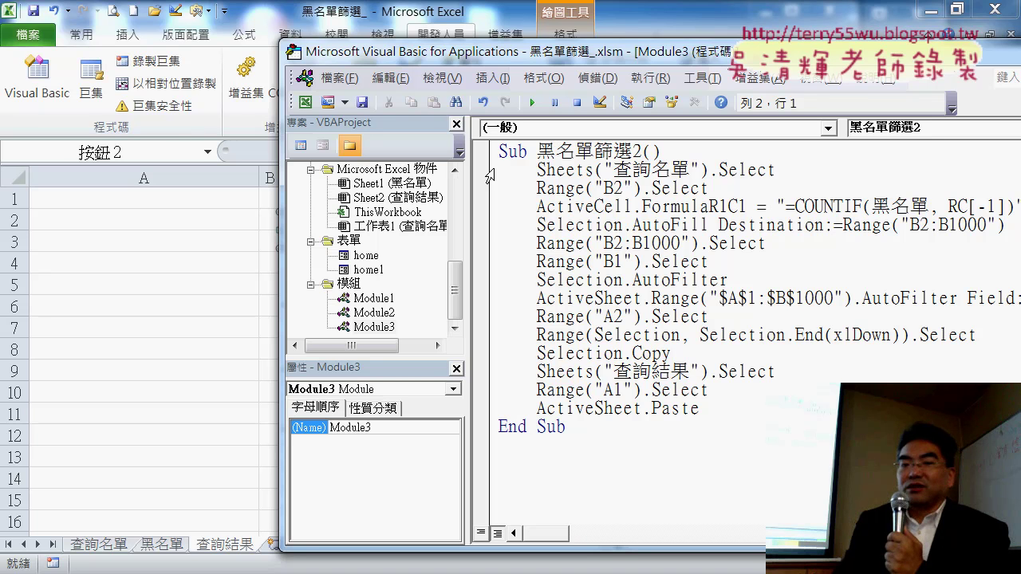
Begin stepping through 黑名單篩選2 with F8, arranging windows so column B is visible
{"action": "left_click", "coordinate": [688, 170]}
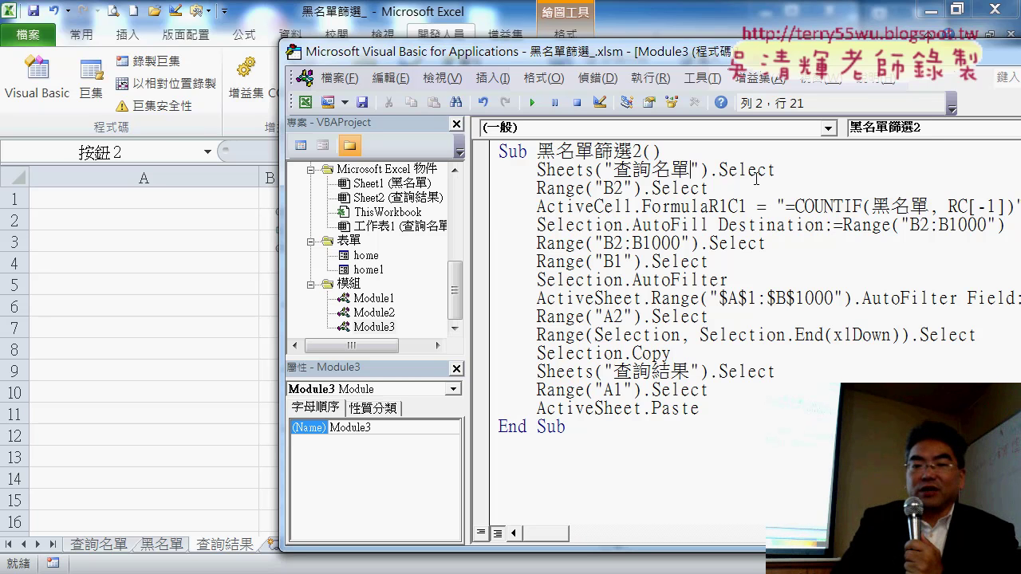
{"action": "key", "text": "F8"}
{"action": "key", "text": "F8"}
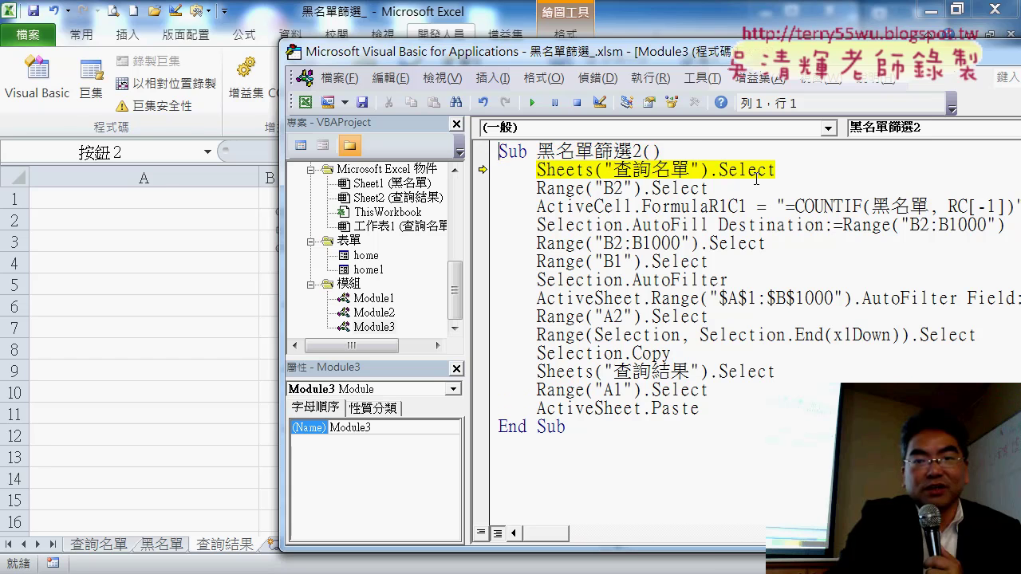
{"action": "key", "text": "F8"}
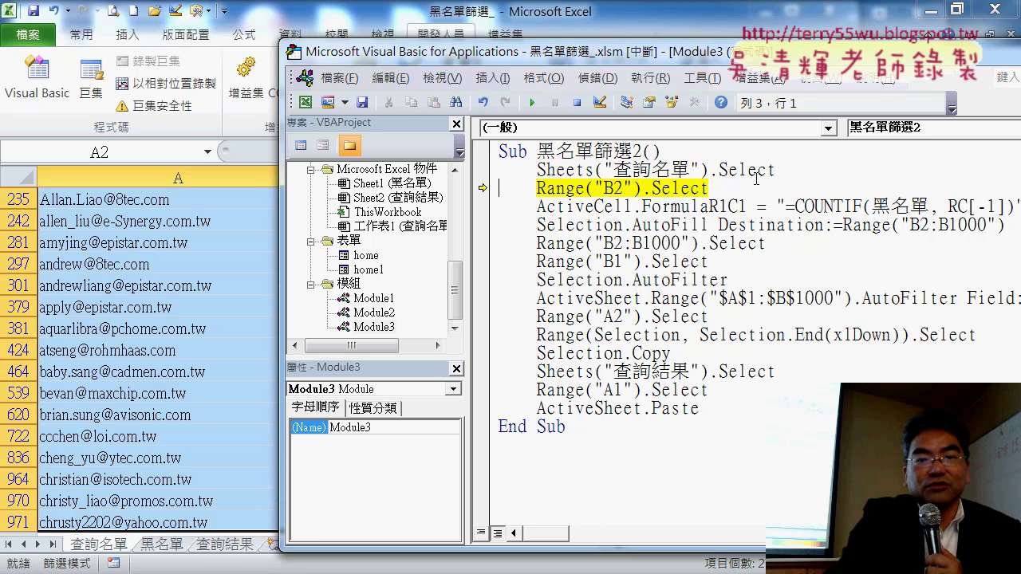
{"action": "key", "text": "F8"}
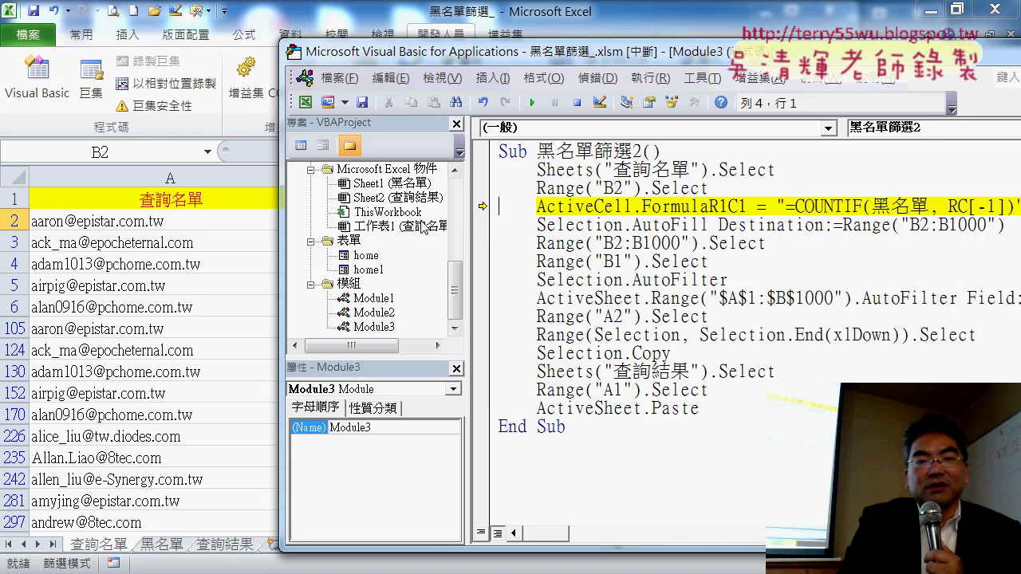
{"action": "left_click_drag", "start_coordinate": [466, 228], "coordinate": [410, 228]}
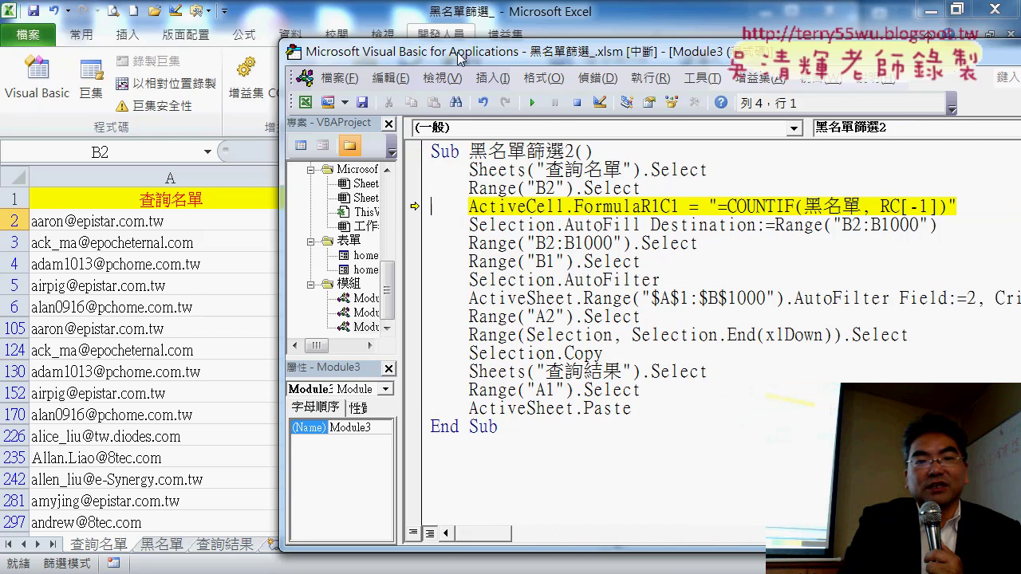
{"action": "left_click_drag", "start_coordinate": [281, 319], "coordinate": [412, 319]}
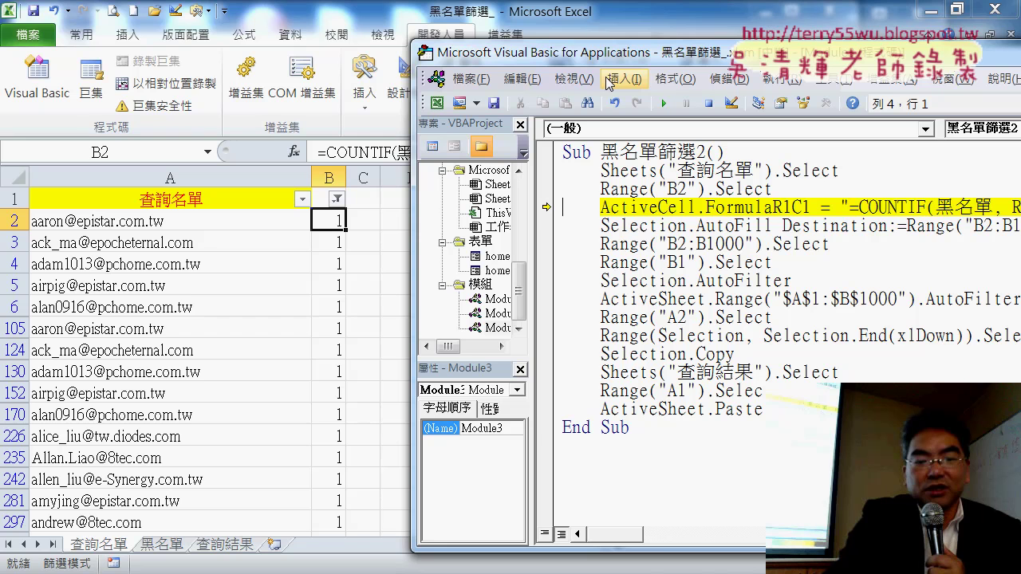
Step through the COUNTIF, fill-down, filter and copy lines to End Sub
{"action": "key", "text": "F8"}
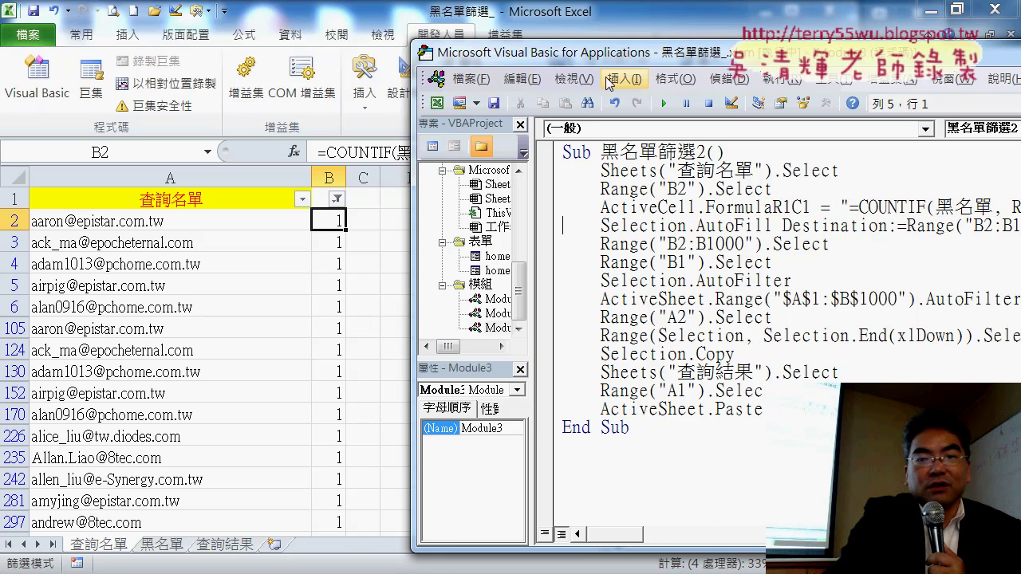
{"action": "key", "text": "F8"}
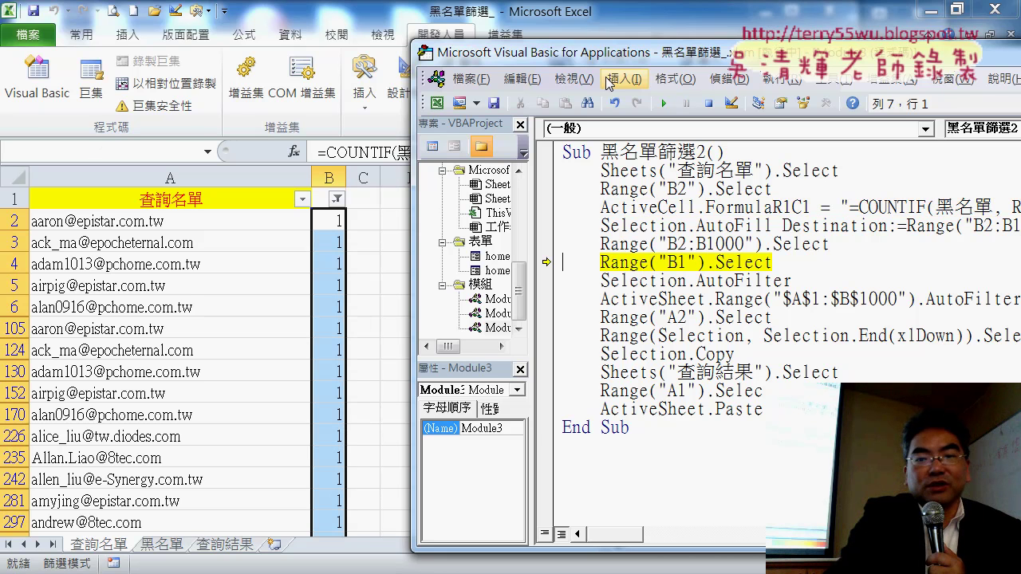
{"action": "key", "text": "F8"}
{"action": "key", "text": "F8"}
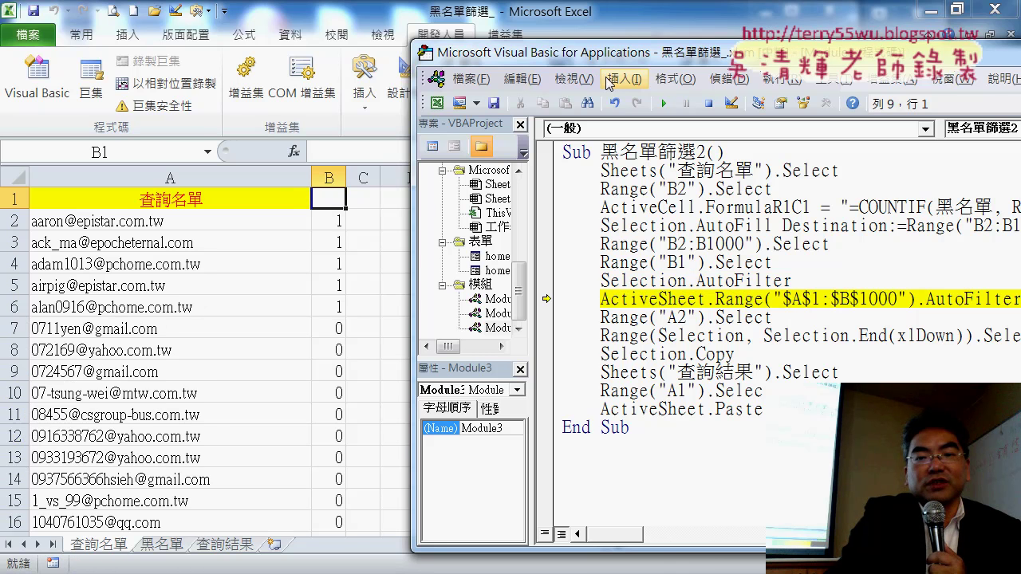
{"action": "key", "text": "F8"}
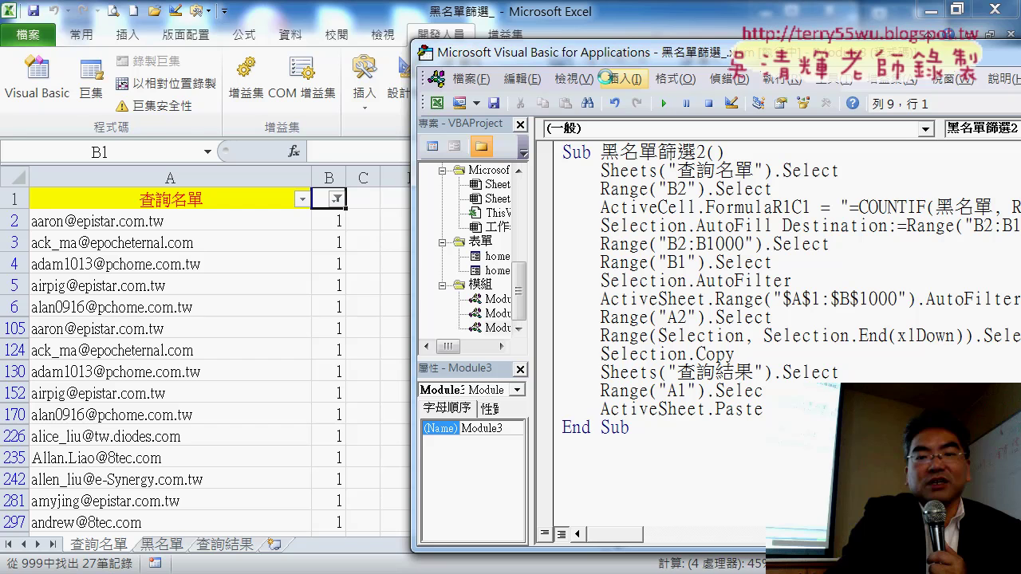
{"action": "key", "text": "F8"}
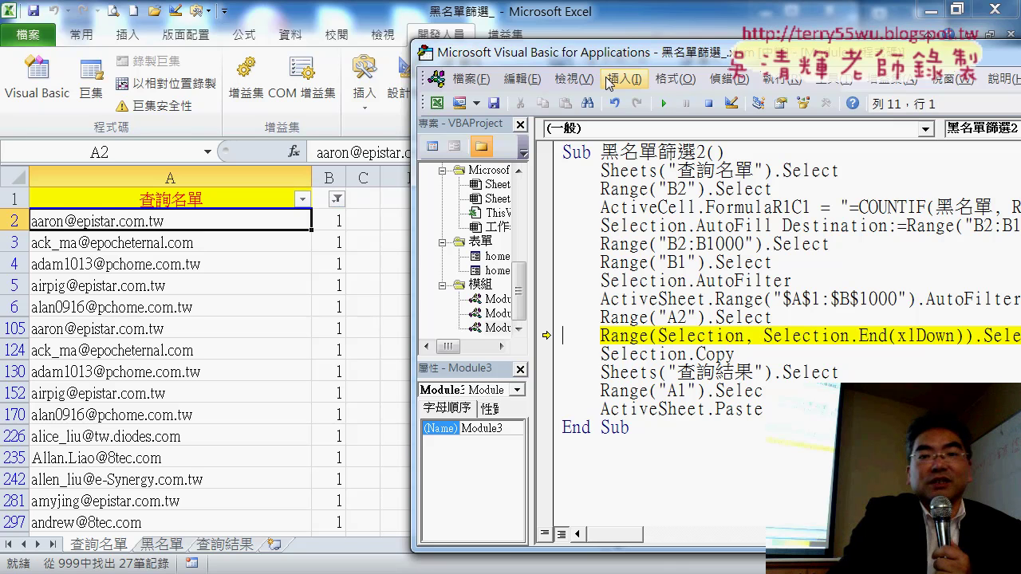
{"action": "key", "text": "F8"}
{"action": "key", "text": "F8"}
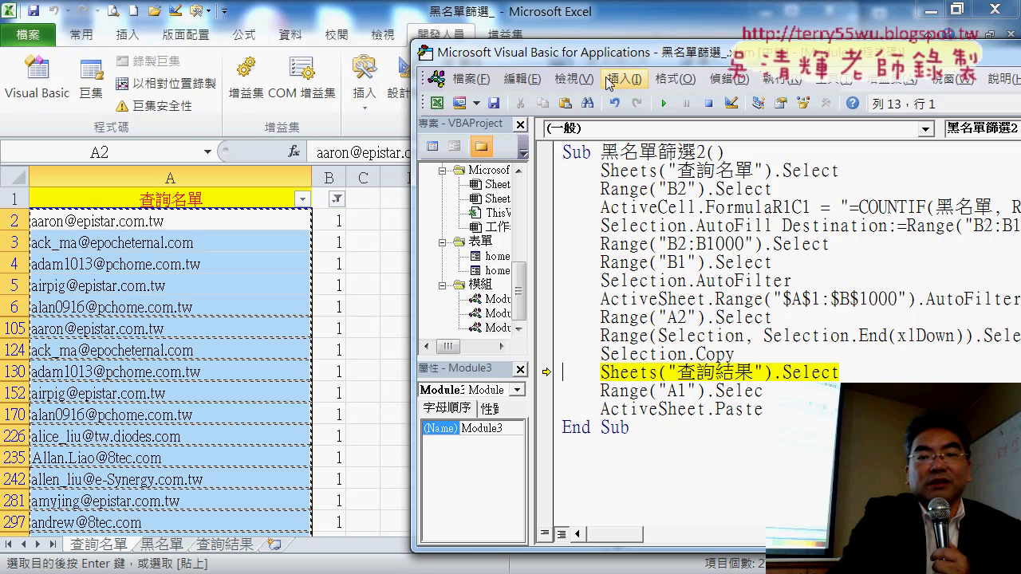
{"action": "key", "text": "F8"}
{"action": "key", "text": "F8"}
{"action": "key", "text": "F8"}
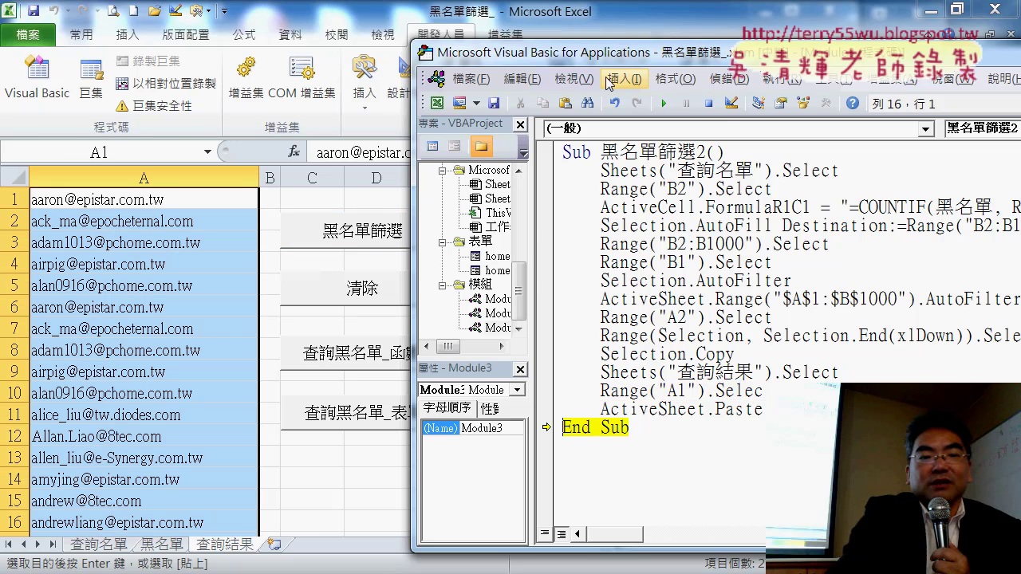
{"action": "left_click", "coordinate": [702, 276]}
{"action": "left_click_drag", "start_coordinate": [669, 52], "coordinate": [378, 42]}
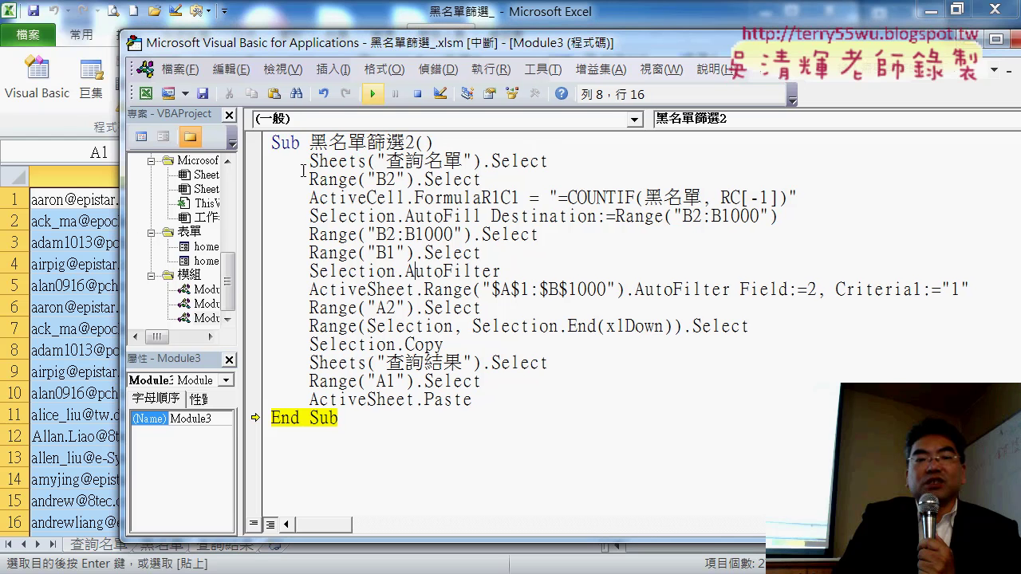
Widen the Project pane and open Module2's code, then Module1's code
{"action": "left_click_drag", "start_coordinate": [236, 292], "coordinate": [356, 291]}
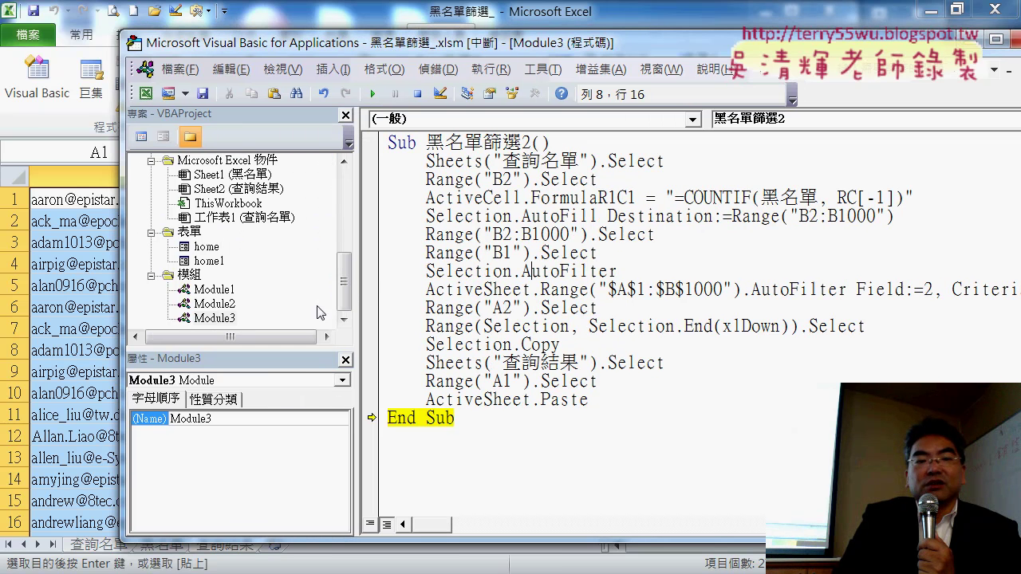
{"action": "left_click", "coordinate": [223, 305]}
{"action": "double_click", "coordinate": [224, 306]}
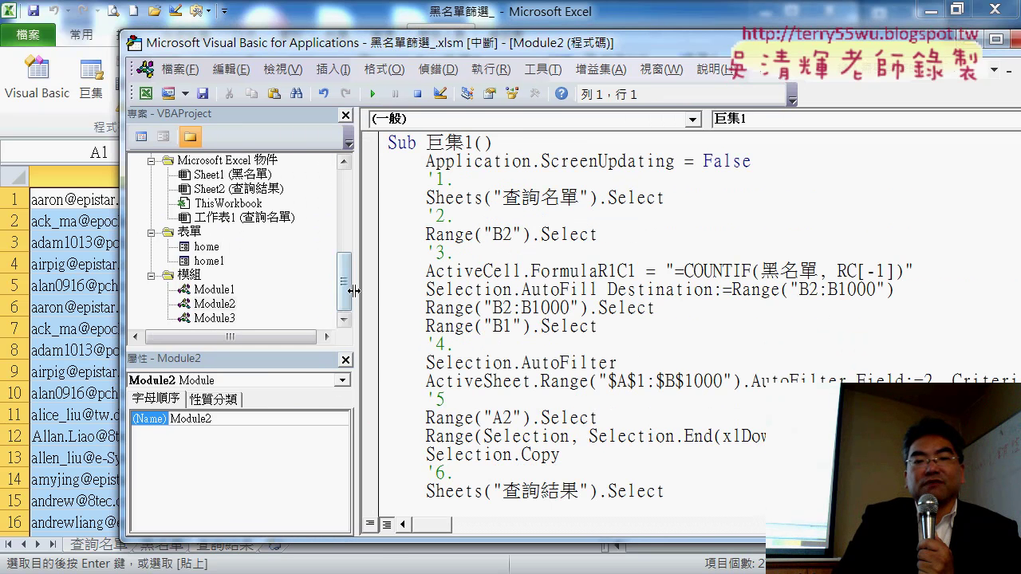
{"action": "double_click", "coordinate": [227, 292]}
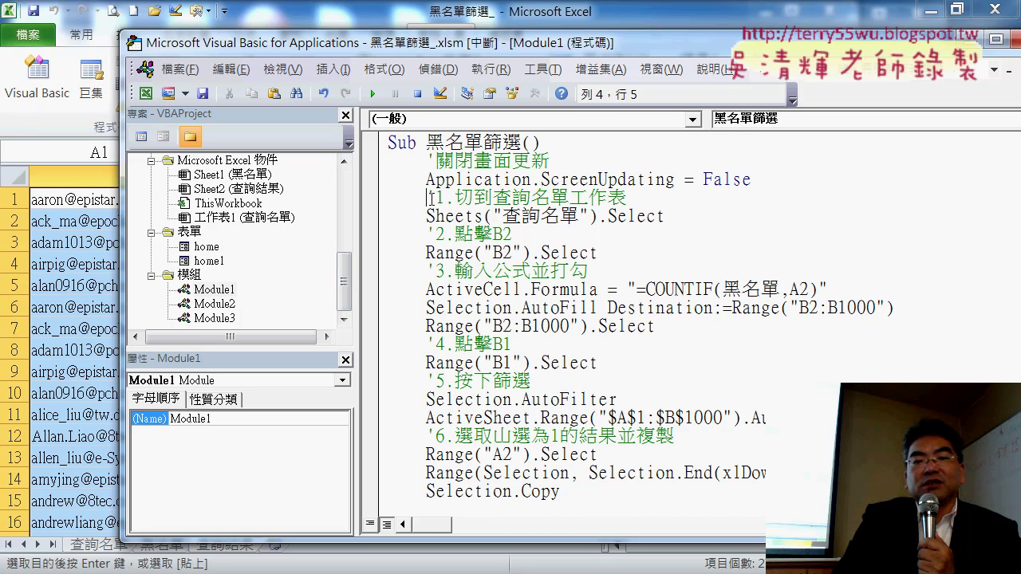
Highlight the step 1 to step 5 comments in Module1's 黑名單篩選 code while reading through it
{"action": "left_click_drag", "start_coordinate": [429, 198], "coordinate": [627, 206]}
{"action": "left_click_drag", "start_coordinate": [428, 235], "coordinate": [512, 236]}
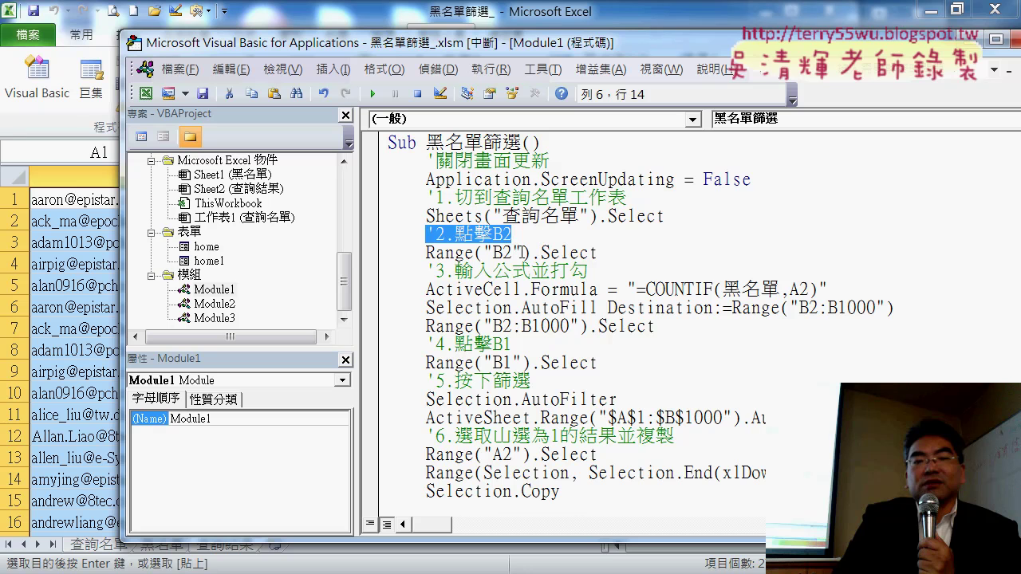
{"action": "left_click_drag", "start_coordinate": [435, 272], "coordinate": [550, 274]}
{"action": "left_click_drag", "start_coordinate": [454, 344], "coordinate": [512, 344]}
{"action": "left_click_drag", "start_coordinate": [455, 380], "coordinate": [492, 380]}
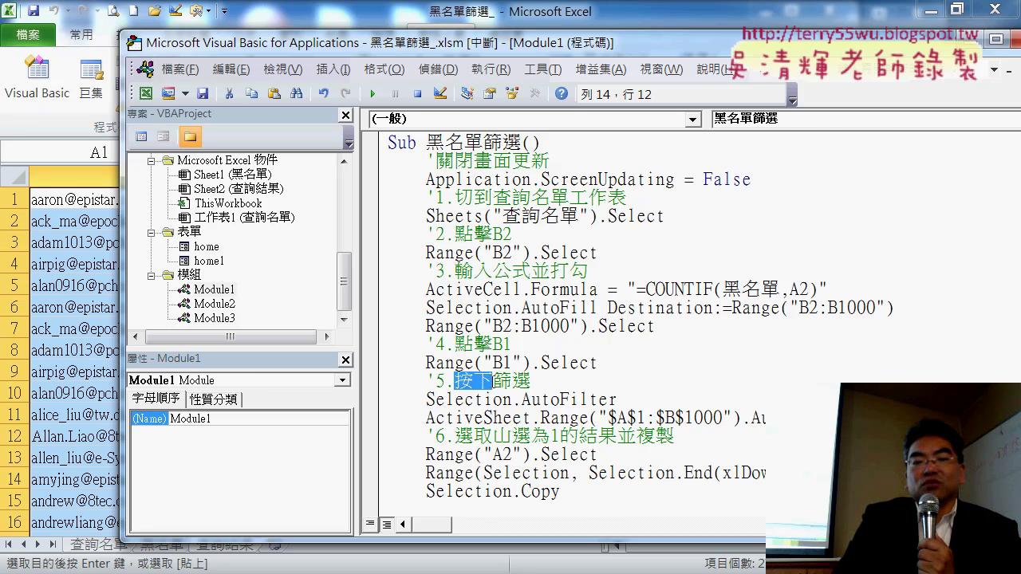
{"action": "left_click", "coordinate": [492, 437]}
{"action": "scroll", "coordinate": [586, 418], "scroll_direction": "down", "scroll_amount": 3}
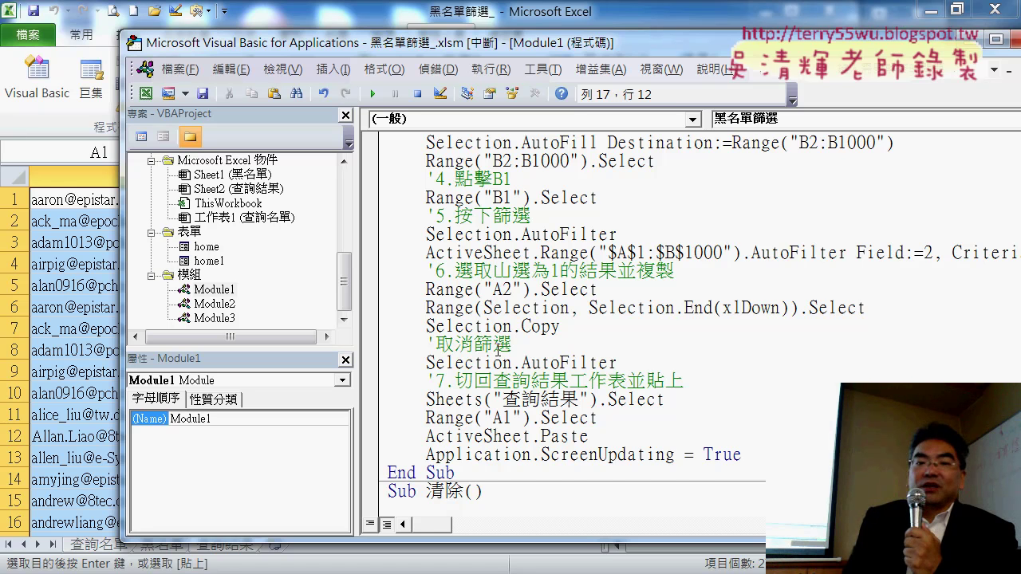
{"action": "scroll", "coordinate": [575, 403], "scroll_direction": "down", "scroll_amount": 3}
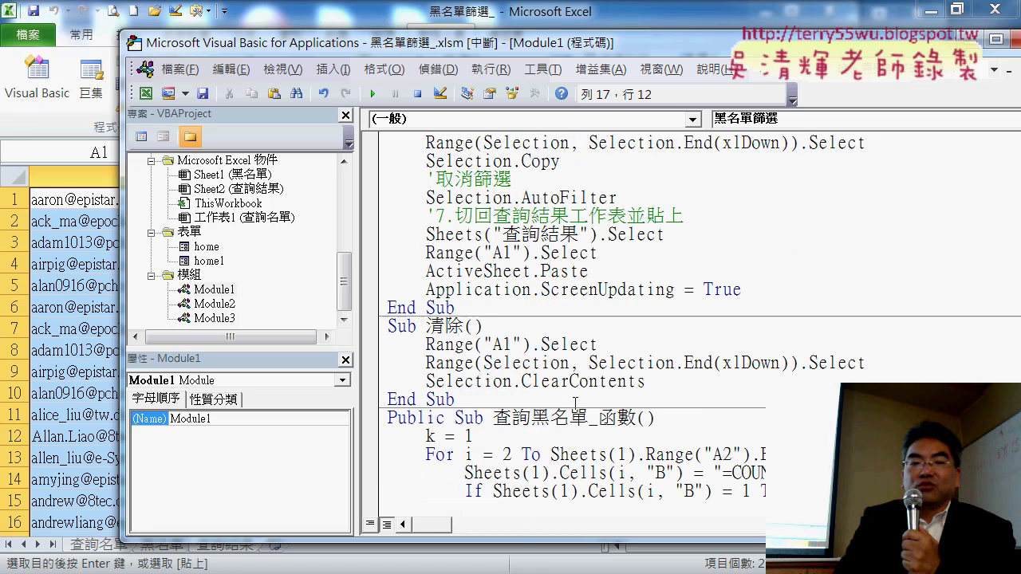
Place the cursor in the 清除 procedure, let the paused macro finish, and return to Excel
{"action": "left_click", "coordinate": [511, 383]}
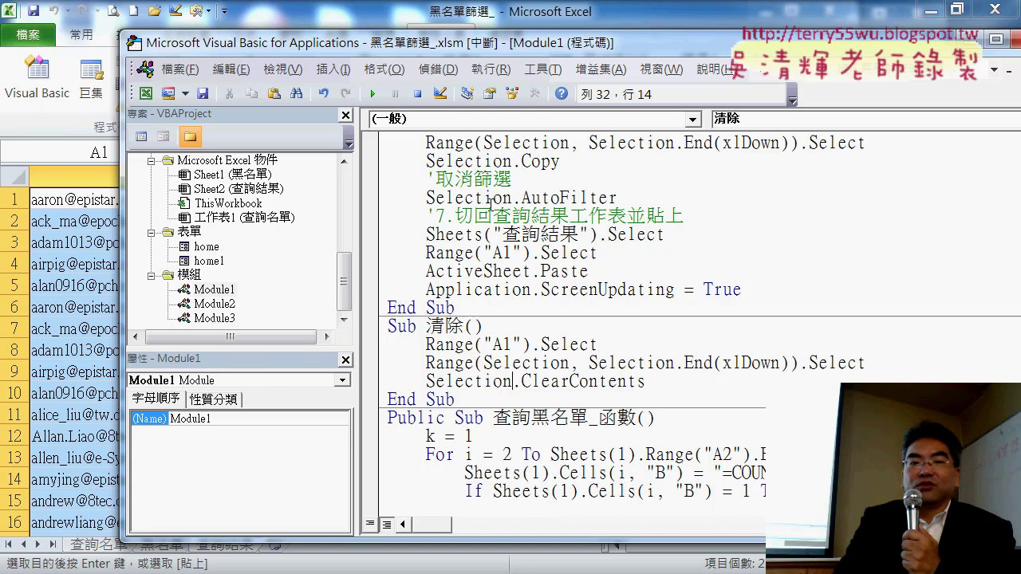
{"action": "left_click", "coordinate": [372, 93]}
{"action": "left_click", "coordinate": [375, 8]}
Alternate the 清除 and 黑名單篩選 buttons, running the filter twice and clearing column A each time
{"action": "left_click", "coordinate": [618, 302]}
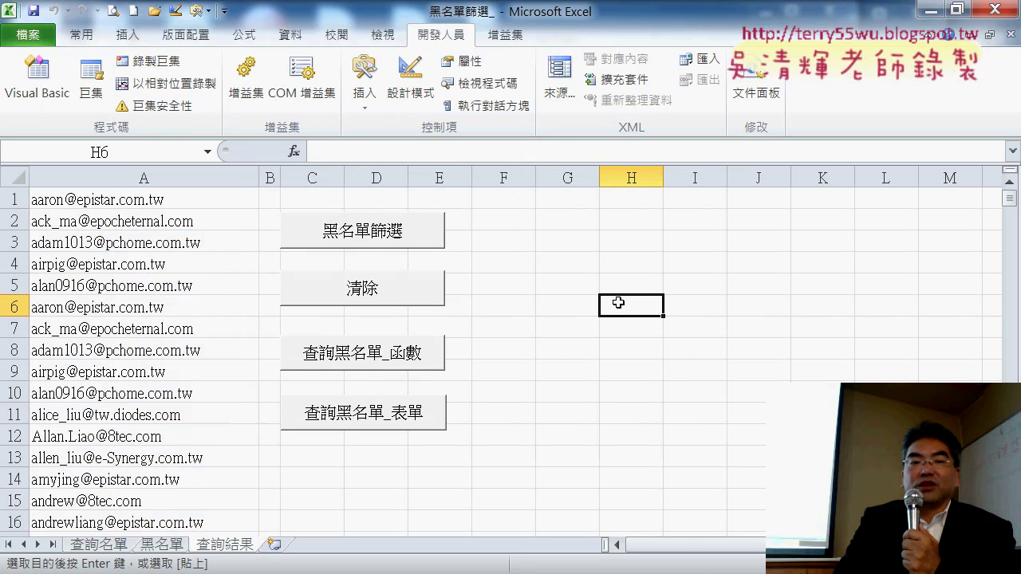
{"action": "left_click", "coordinate": [389, 306]}
{"action": "left_click", "coordinate": [394, 233]}
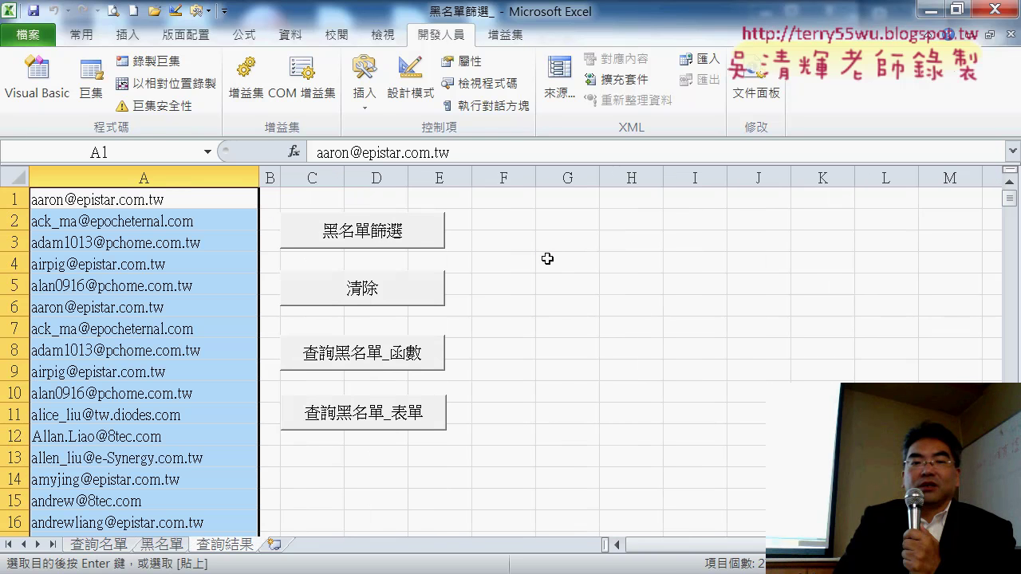
{"action": "left_click", "coordinate": [351, 299]}
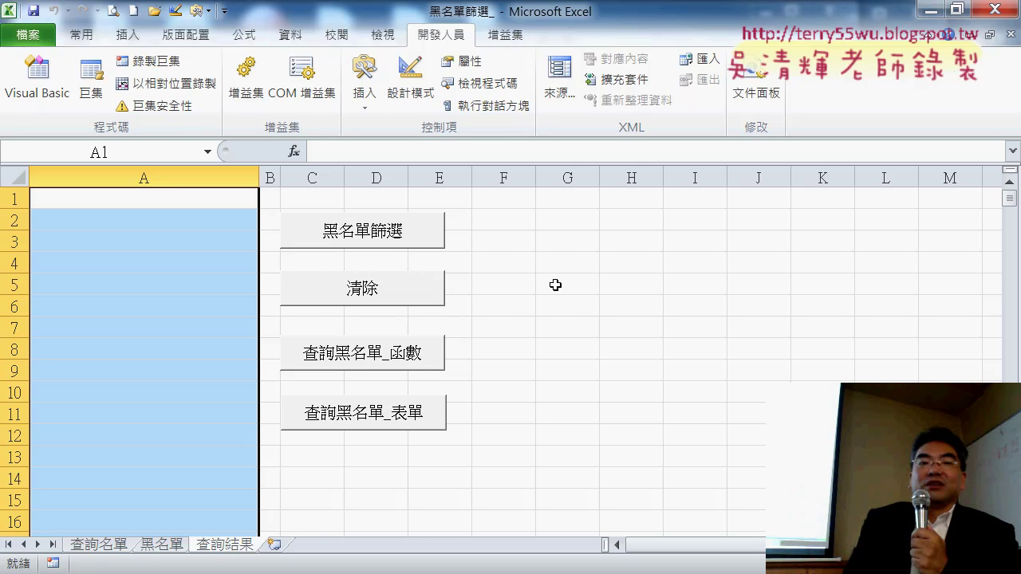
{"action": "left_click", "coordinate": [386, 236]}
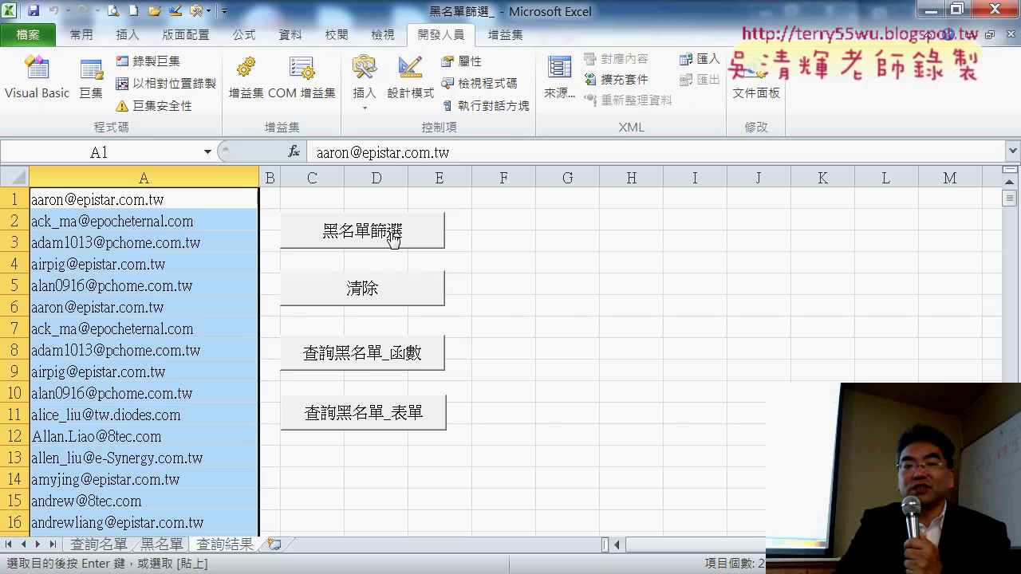
{"action": "left_click", "coordinate": [392, 297]}
Open the 黑名單篩選 button's assigned macro code and insert a blank line after the Sub line
{"action": "right_click", "coordinate": [399, 231]}
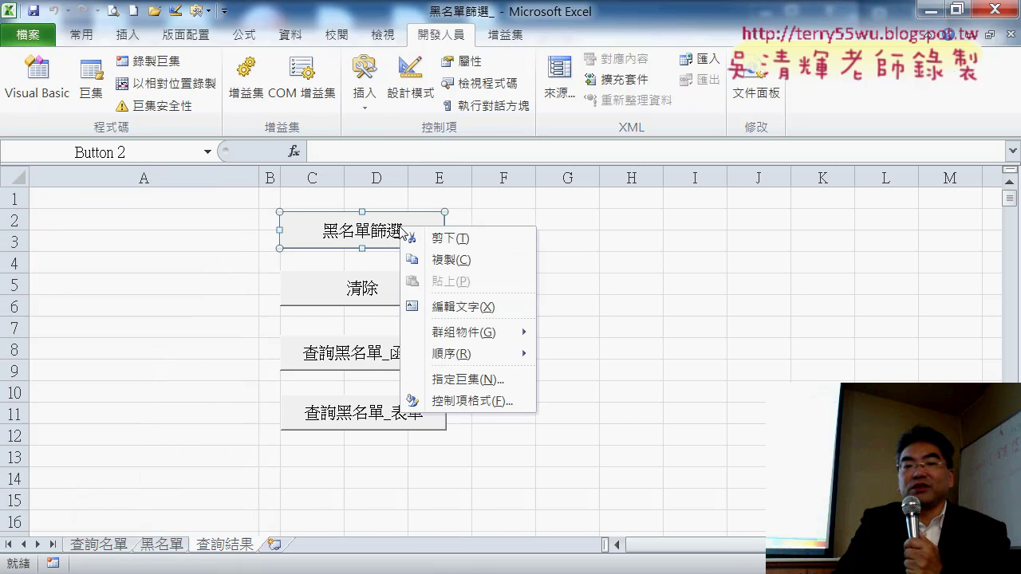
{"action": "left_click", "coordinate": [479, 376]}
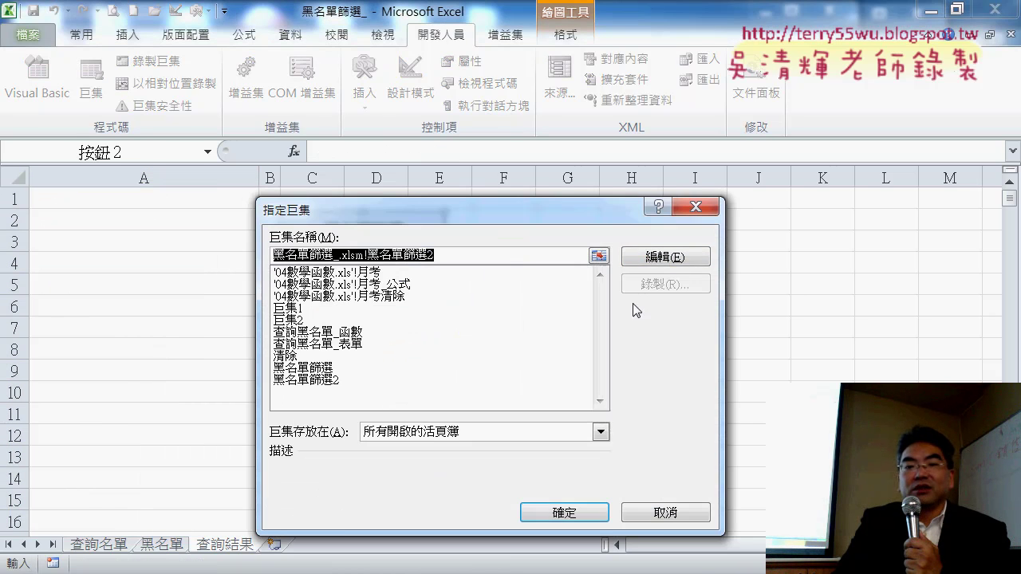
{"action": "left_click", "coordinate": [665, 259]}
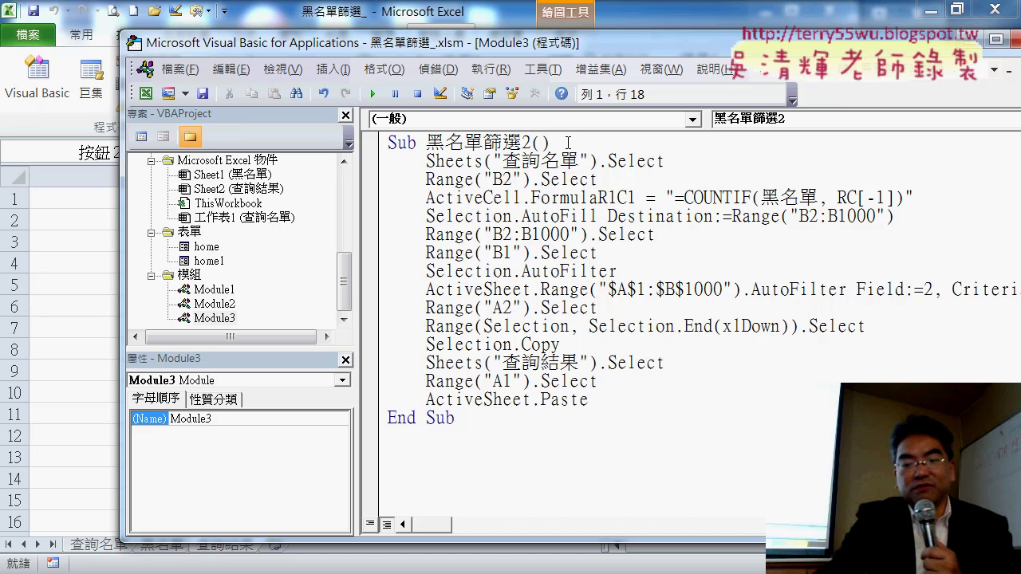
{"action": "key", "text": "Return"}
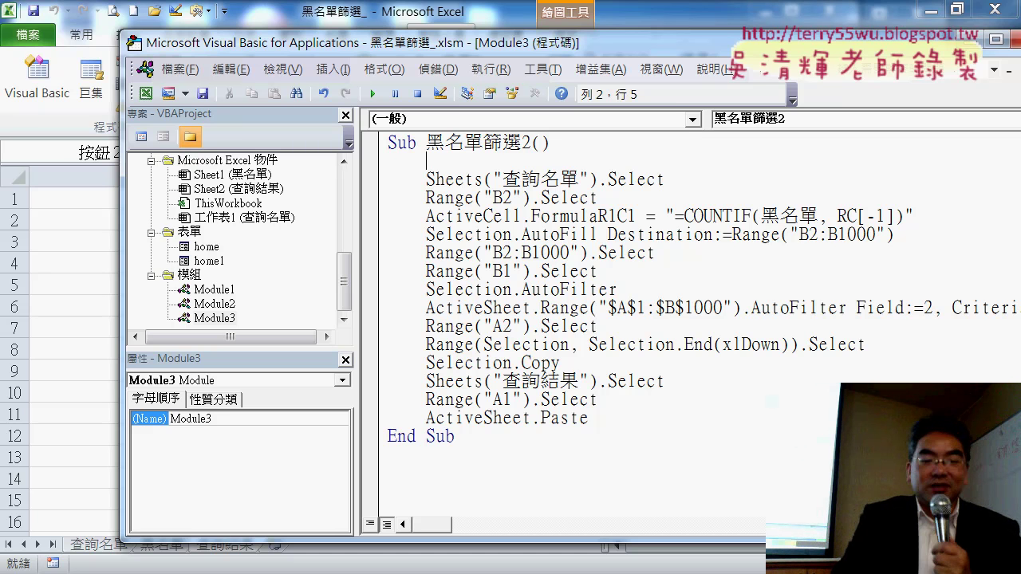
Enter Application.ScreenUpdating = False as the first statement and add a blank line before End Sub
{"action": "type", "text": "a"}
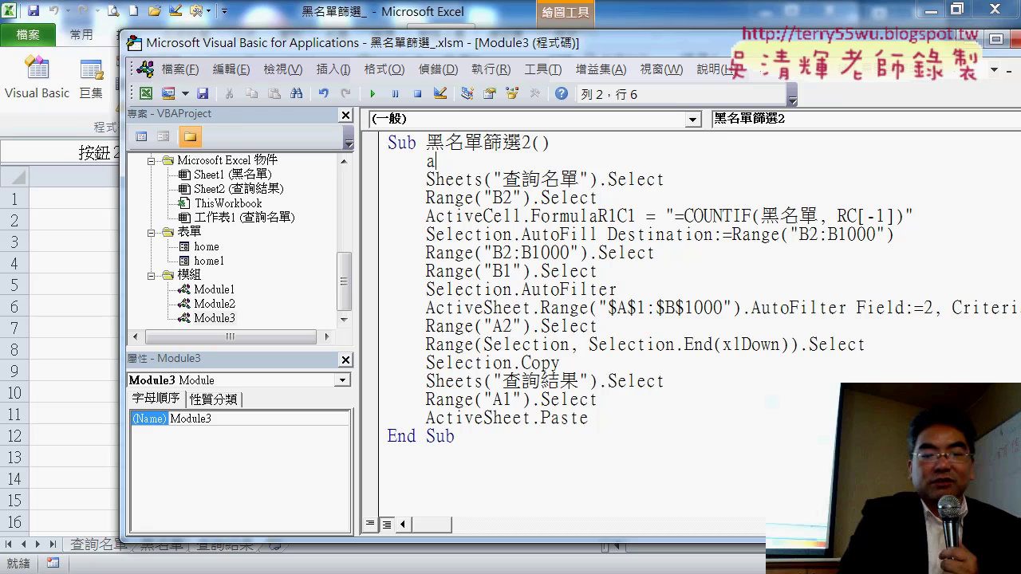
{"action": "type", "text": "ppli"}
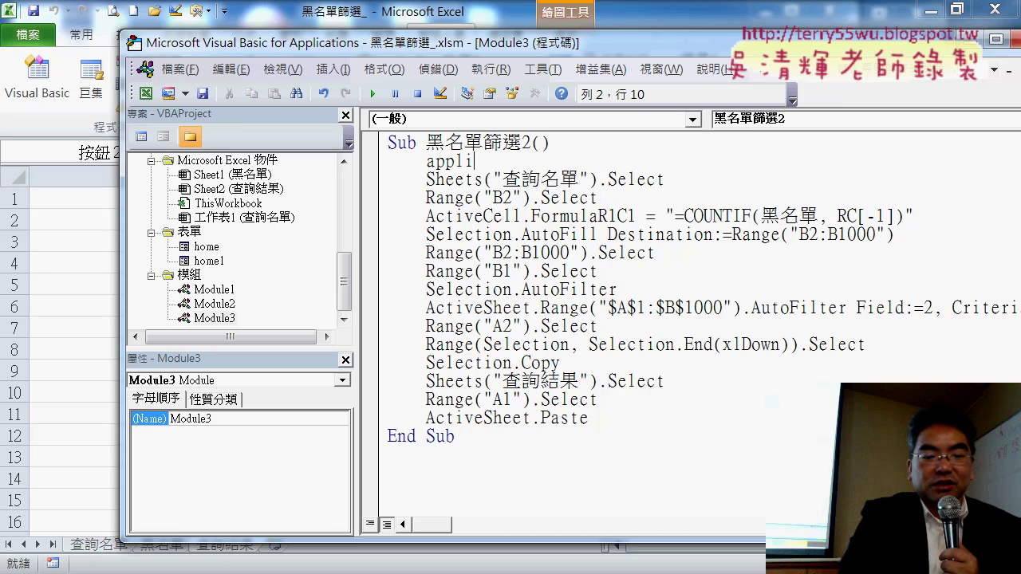
{"action": "type", "text": "catio"}
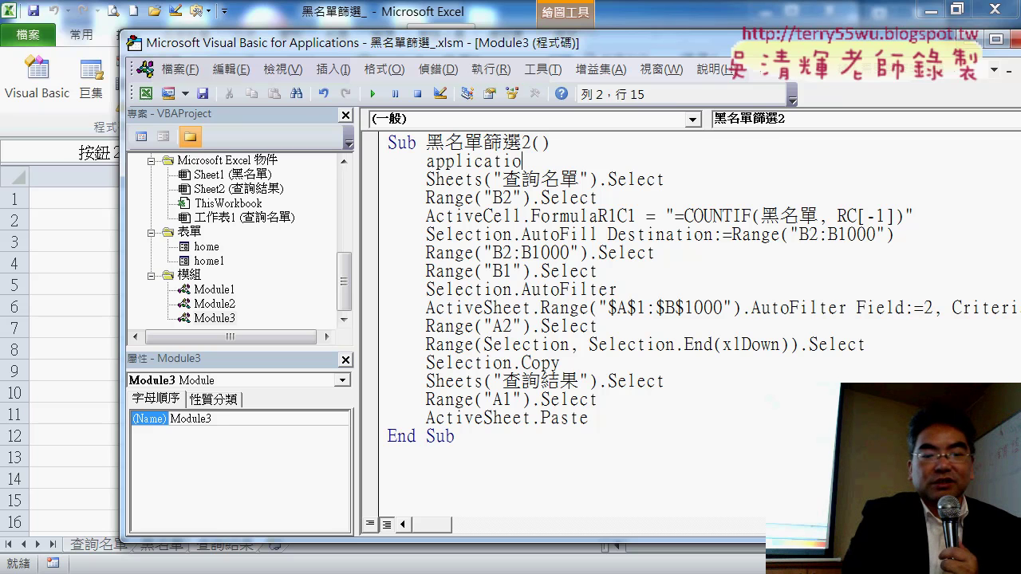
{"action": "type", "text": "n"}
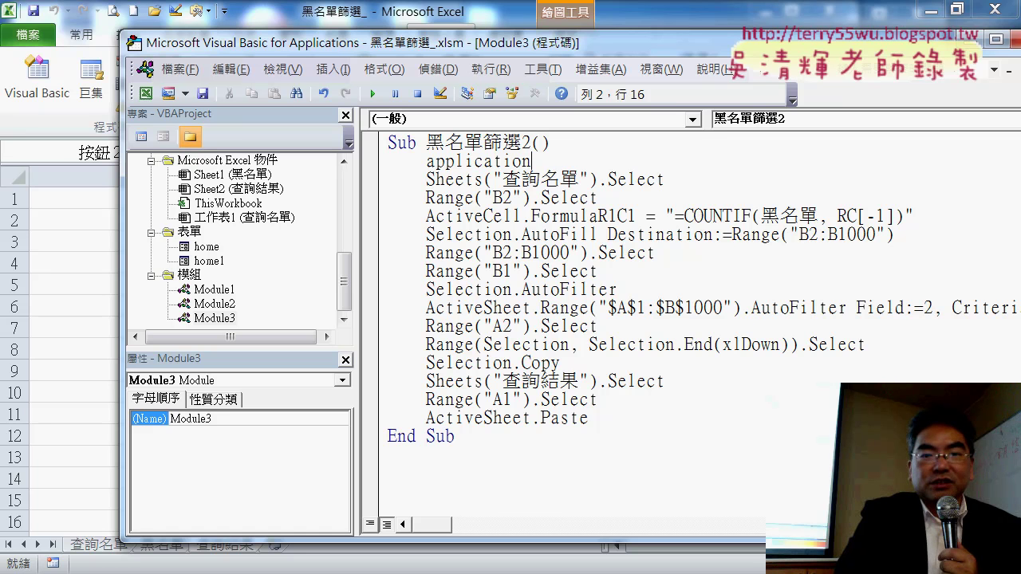
{"action": "type", "text": ".s"}
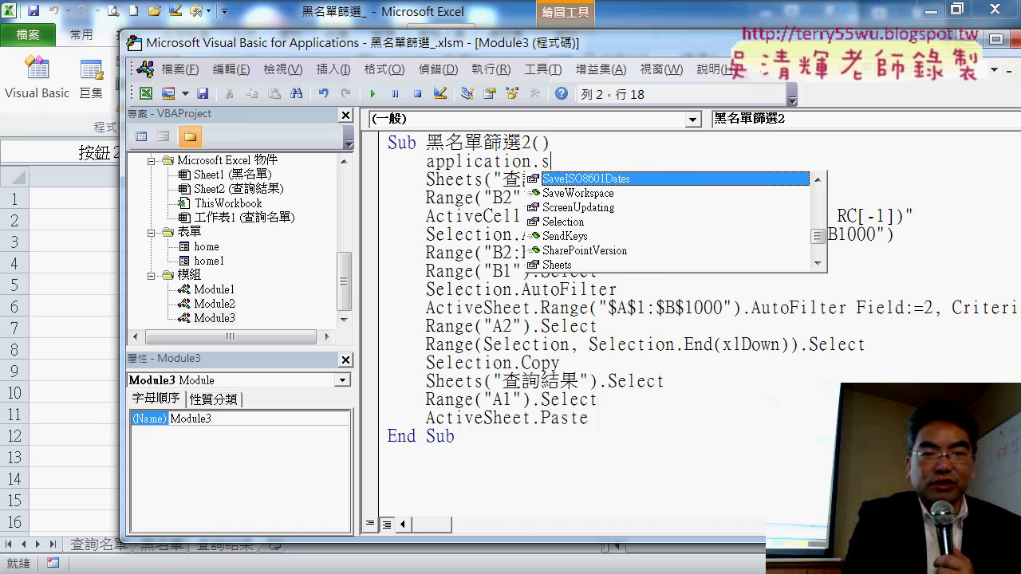
{"action": "type", "text": "c"}
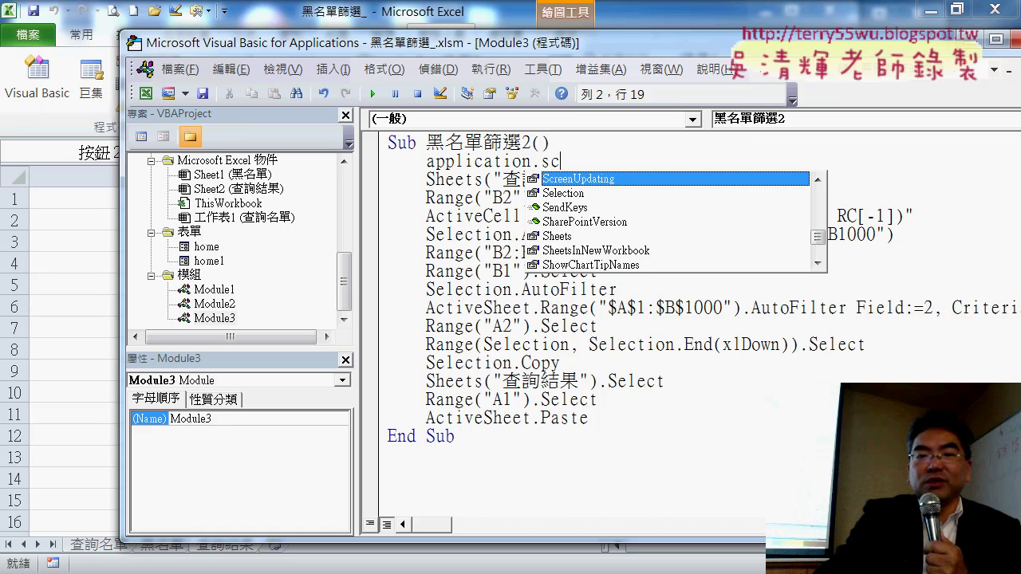
{"action": "key", "text": "BackSpace"}
{"action": "key", "text": "BackSpace"}
{"action": "type", "text": "on"}
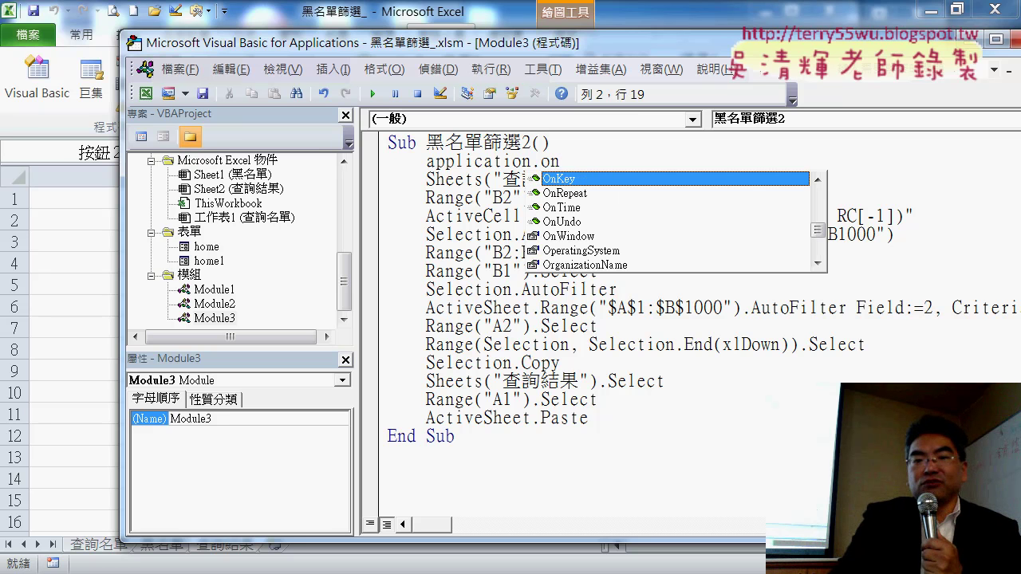
{"action": "key", "text": "Down"}
{"action": "key", "text": "Down"}
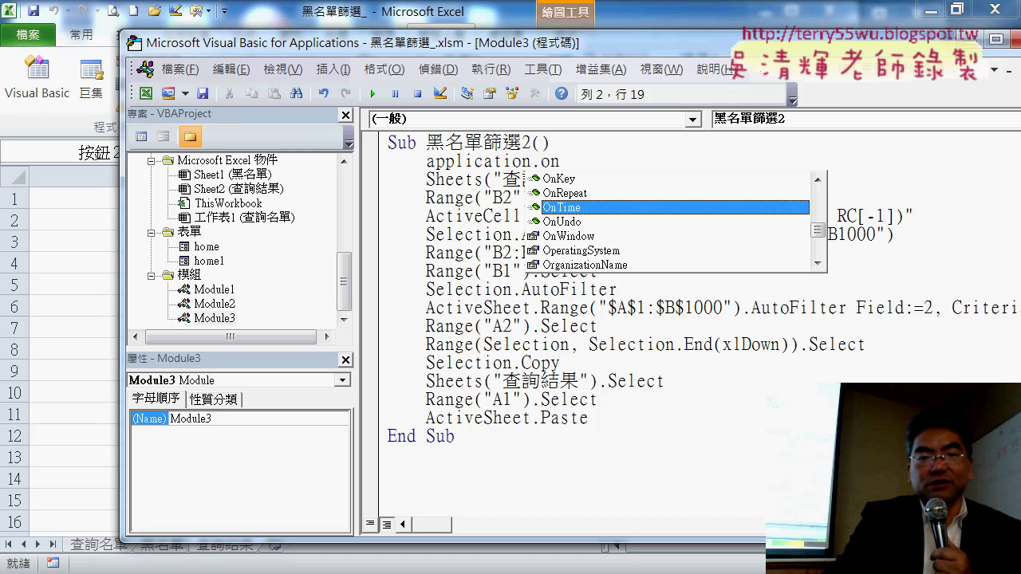
{"action": "key", "text": "BackSpace"}
{"action": "key", "text": "BackSpace"}
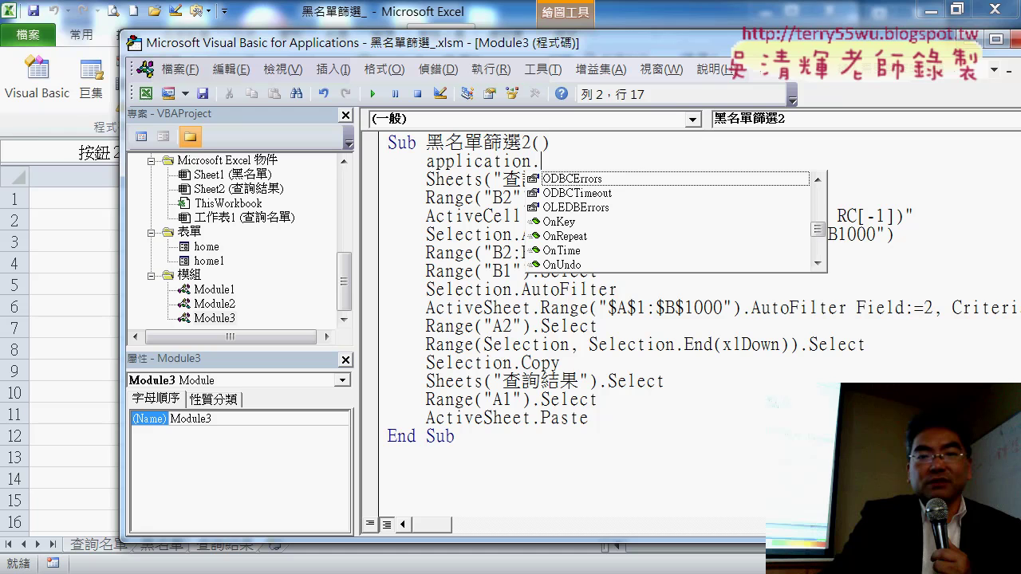
{"action": "type", "text": "s"}
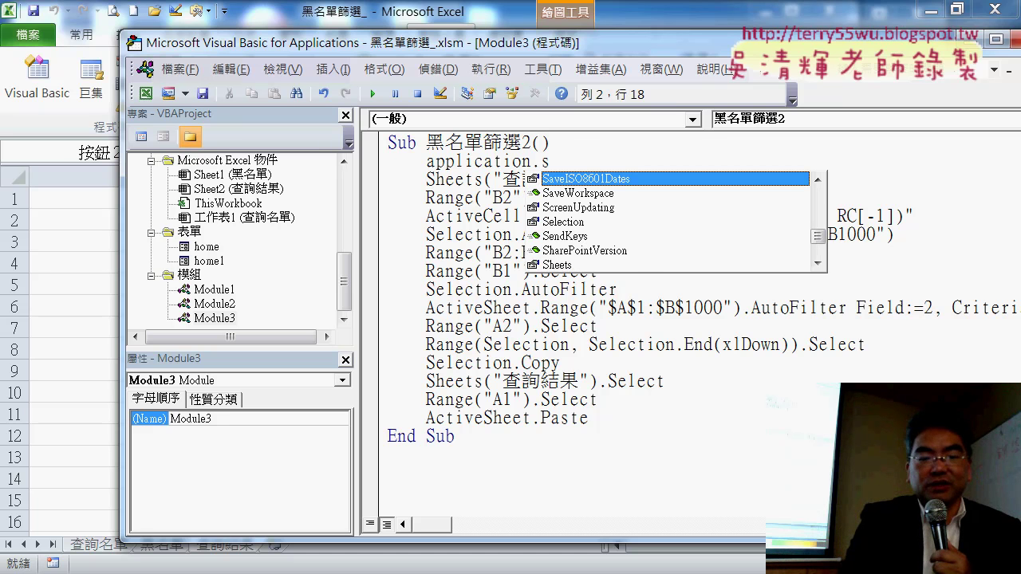
{"action": "type", "text": "c"}
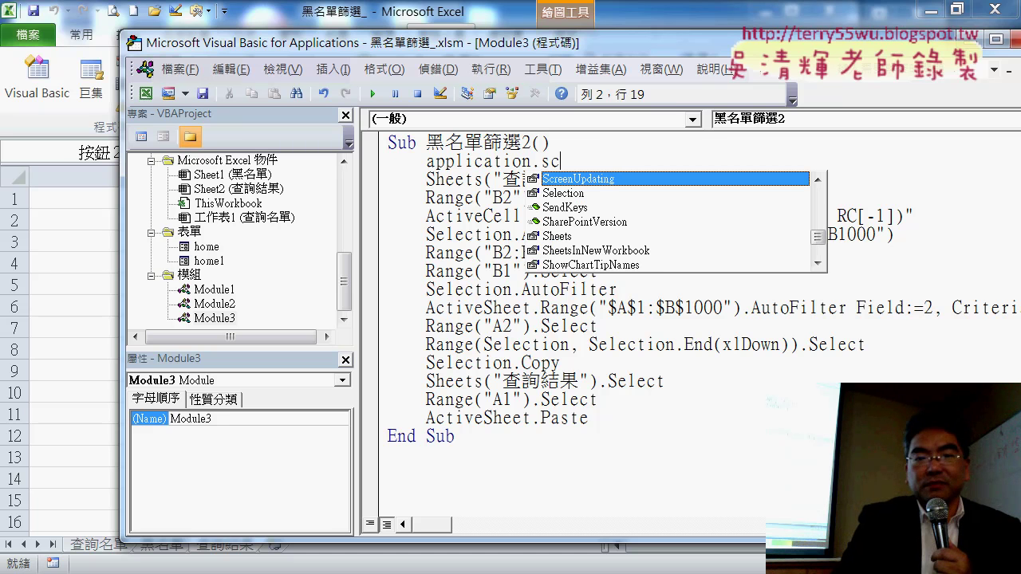
{"action": "key", "text": "space"}
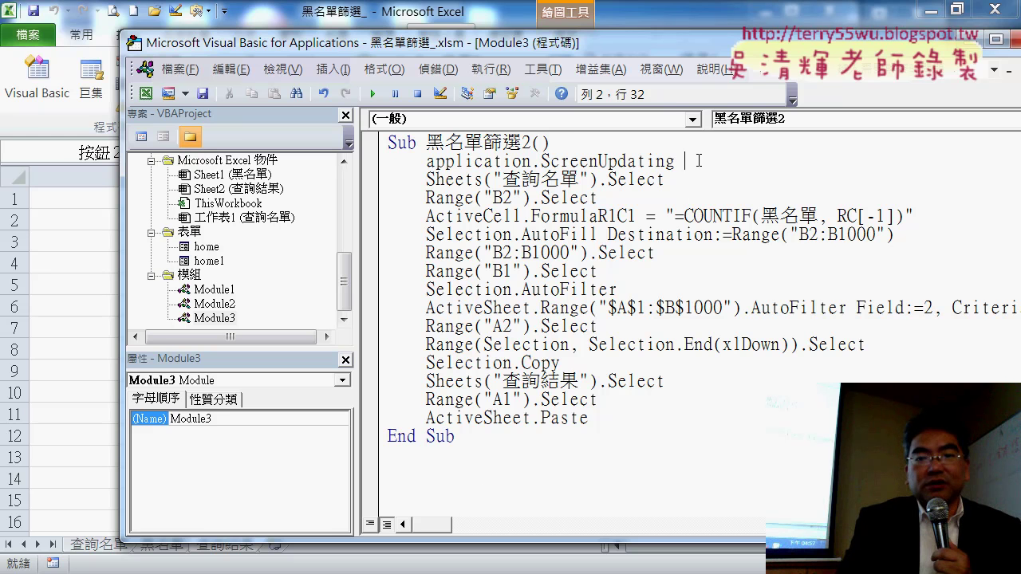
{"action": "type", "text": "="}
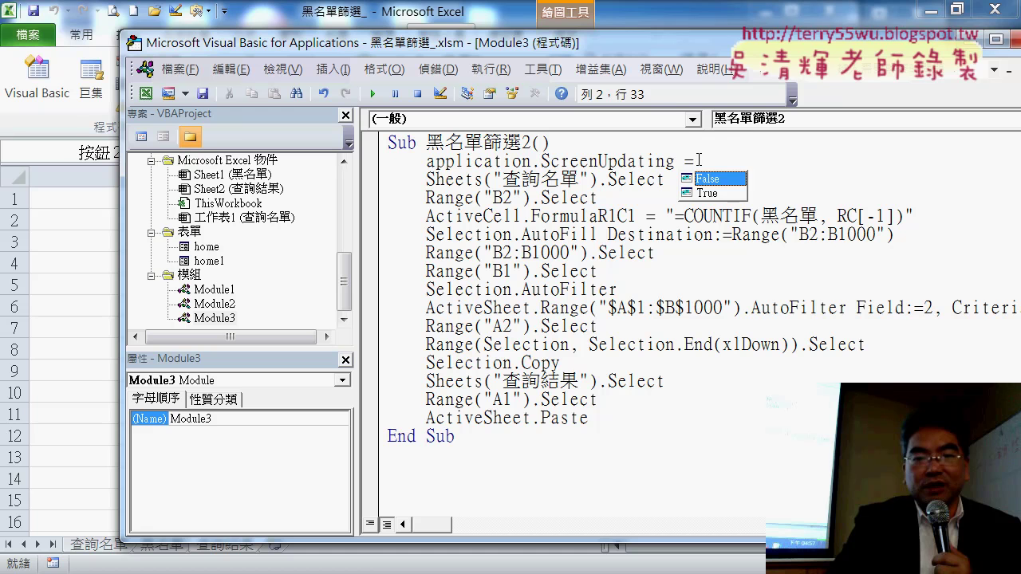
{"action": "key", "text": "space"}
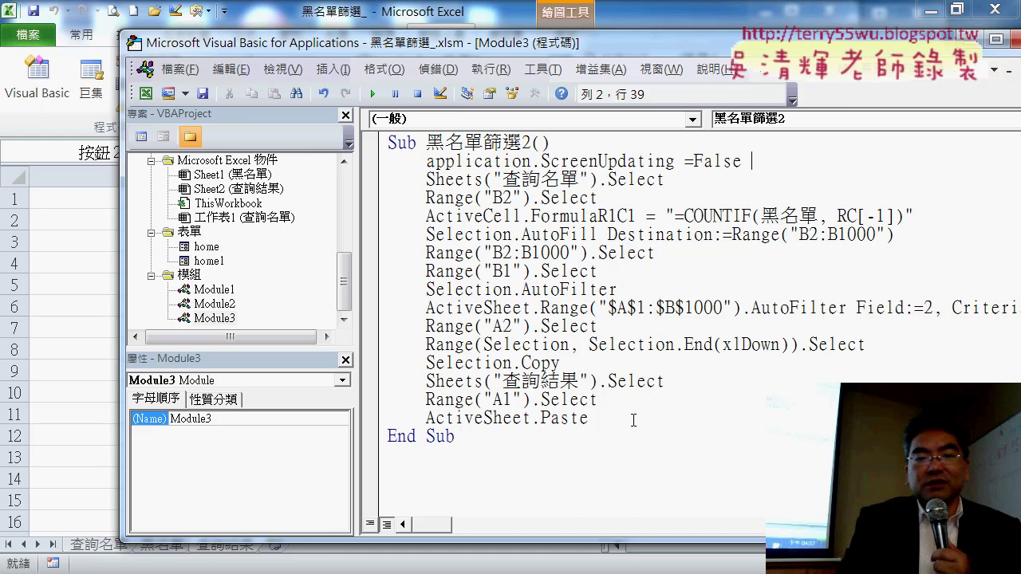
{"action": "left_click", "coordinate": [630, 416]}
{"action": "key", "text": "Return"}
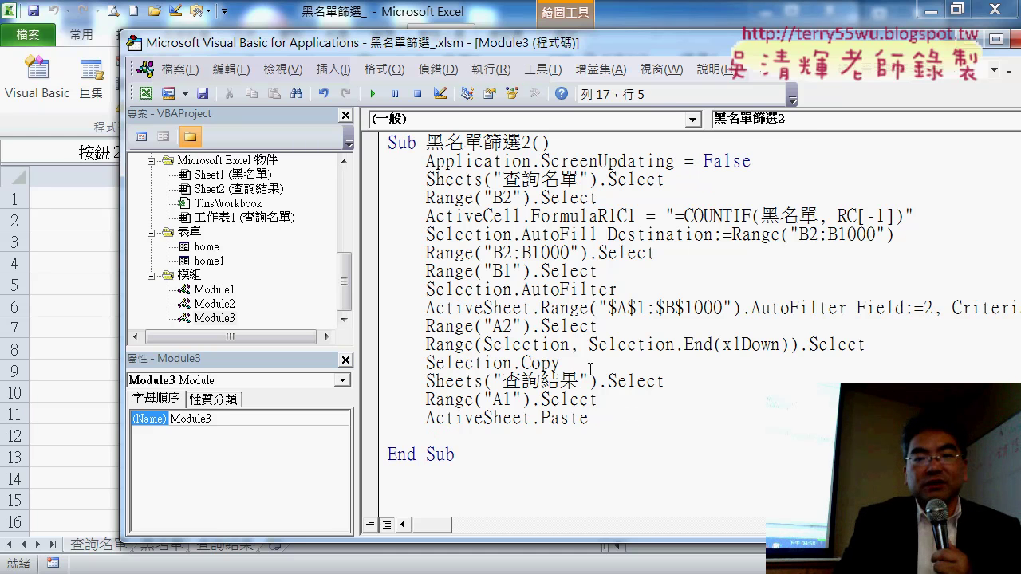
Add Application.ScreenUpdating = True before End Sub, comparing it with the opening = False line
{"action": "mouse_move", "coordinate": [427, 161]}
{"action": "left_mouse_down"}
{"action": "mouse_move", "coordinate": [681, 162]}
{"action": "mouse_move", "coordinate": [573, 454]}
{"action": "left_mouse_up"}
{"action": "type", "text": "Application.ScreenUpdating"}
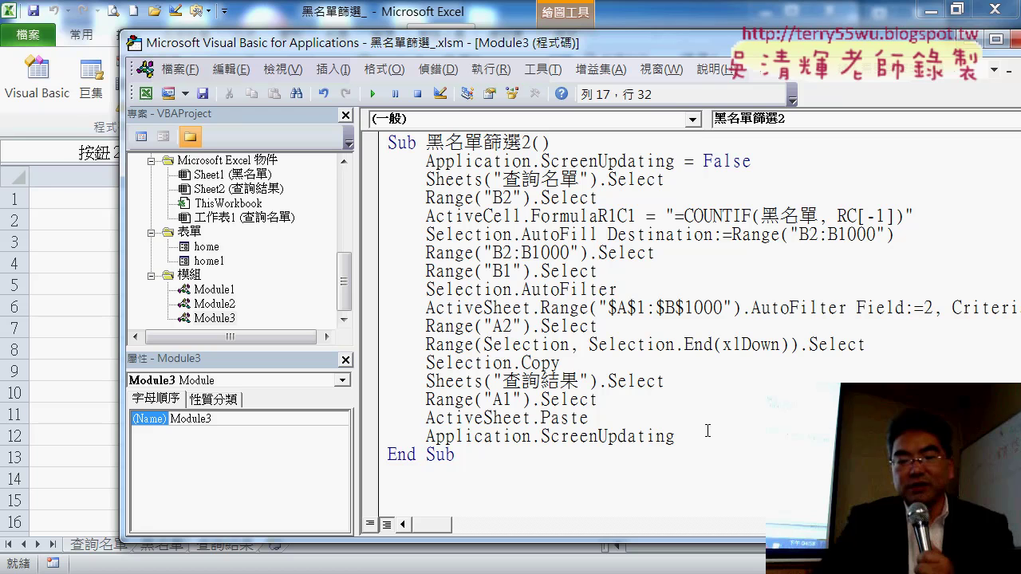
{"action": "type", "text": "="}
{"action": "key", "text": "Down"}
{"action": "key", "text": "Down"}
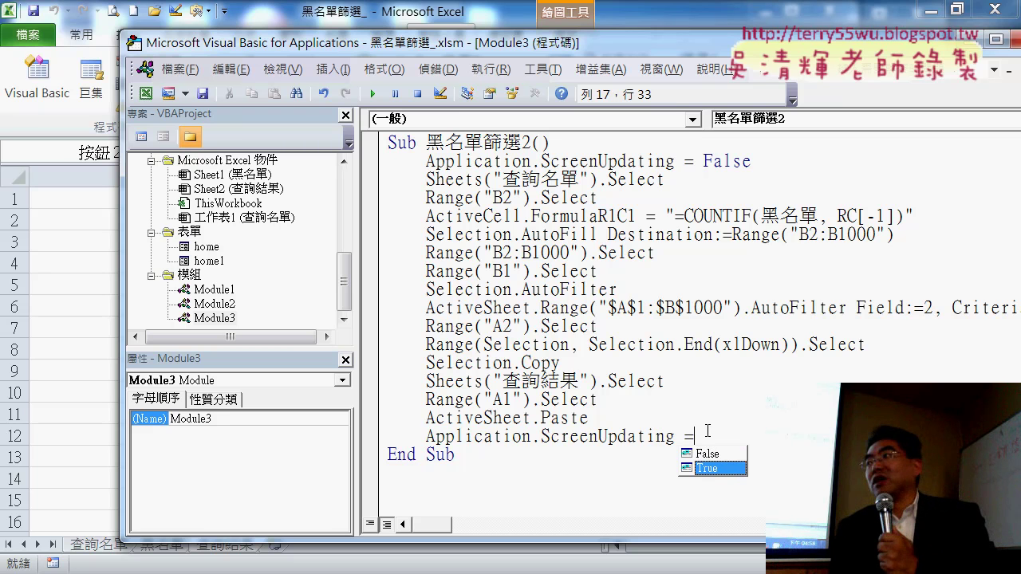
{"action": "key", "text": "space"}
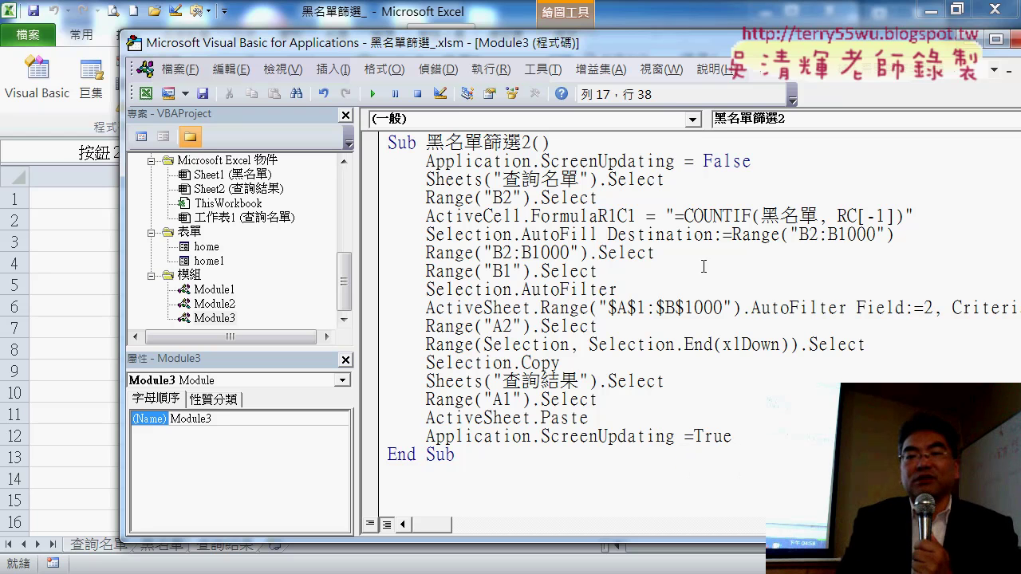
{"action": "left_click_drag", "start_coordinate": [751, 162], "coordinate": [679, 162]}
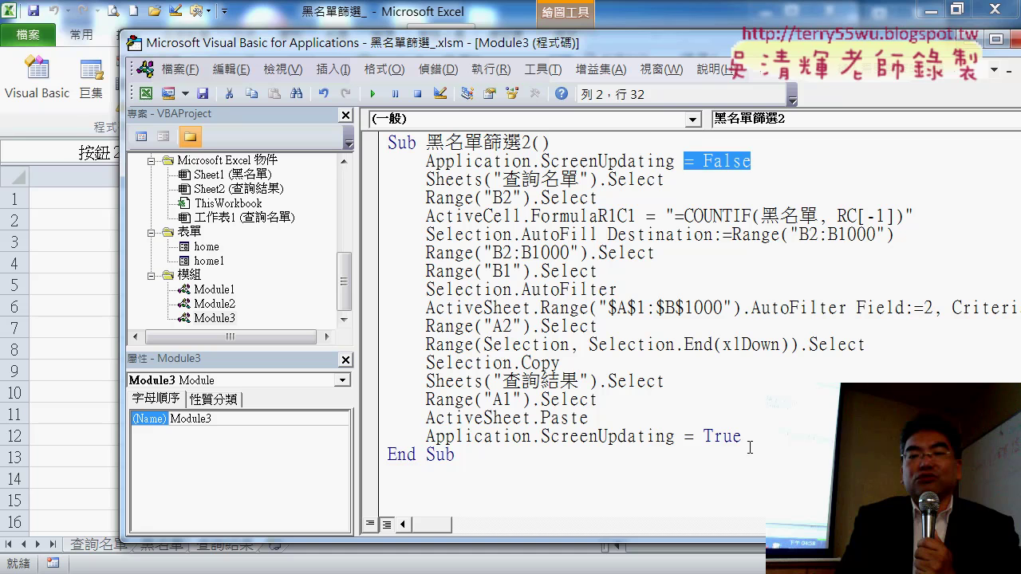
{"action": "mouse_move", "coordinate": [750, 448]}
{"action": "left_mouse_down"}
{"action": "mouse_move", "coordinate": [705, 443]}
{"action": "mouse_move", "coordinate": [754, 432]}
{"action": "left_mouse_up"}
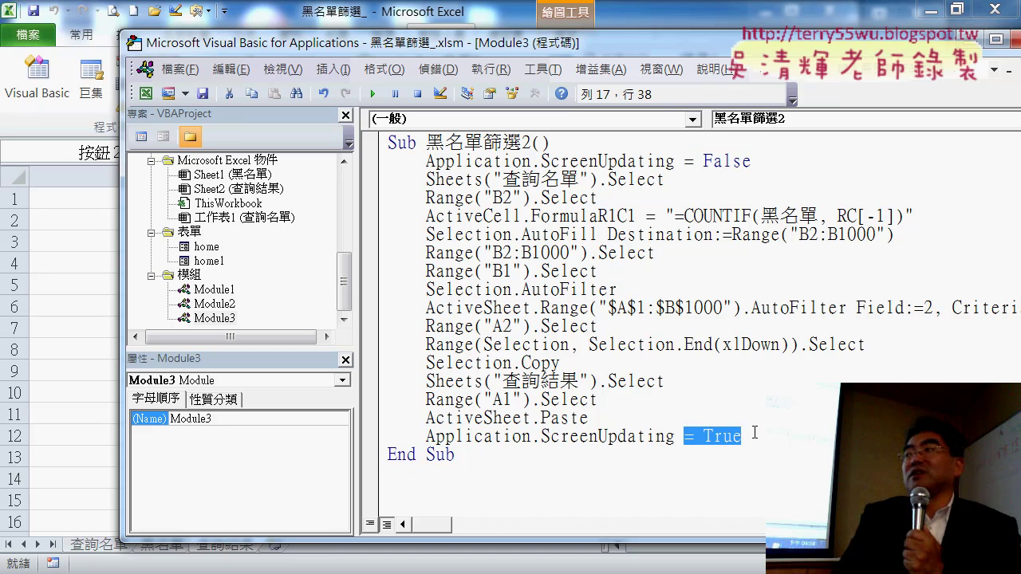
Back in Excel, run 黑名單篩選 to refill column A with blacklisted emails, then press 清除
{"action": "left_click", "coordinate": [655, 8]}
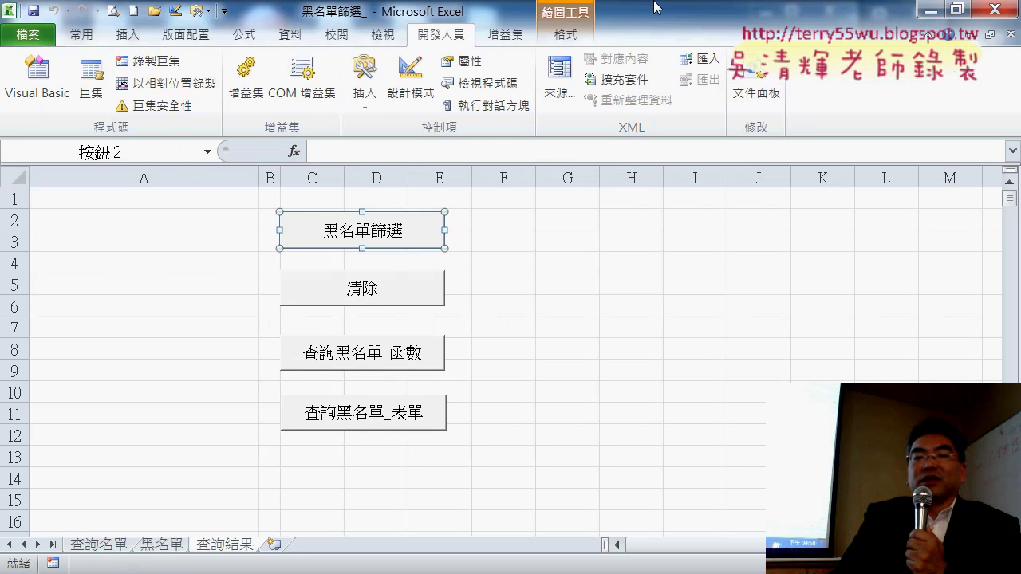
{"action": "key", "text": "Escape"}
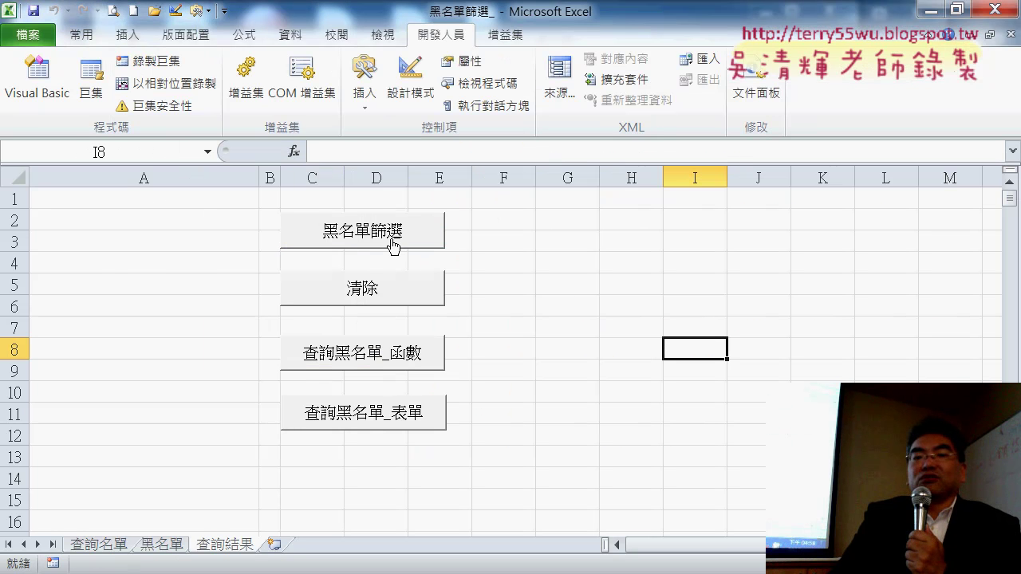
{"action": "left_click", "coordinate": [389, 234]}
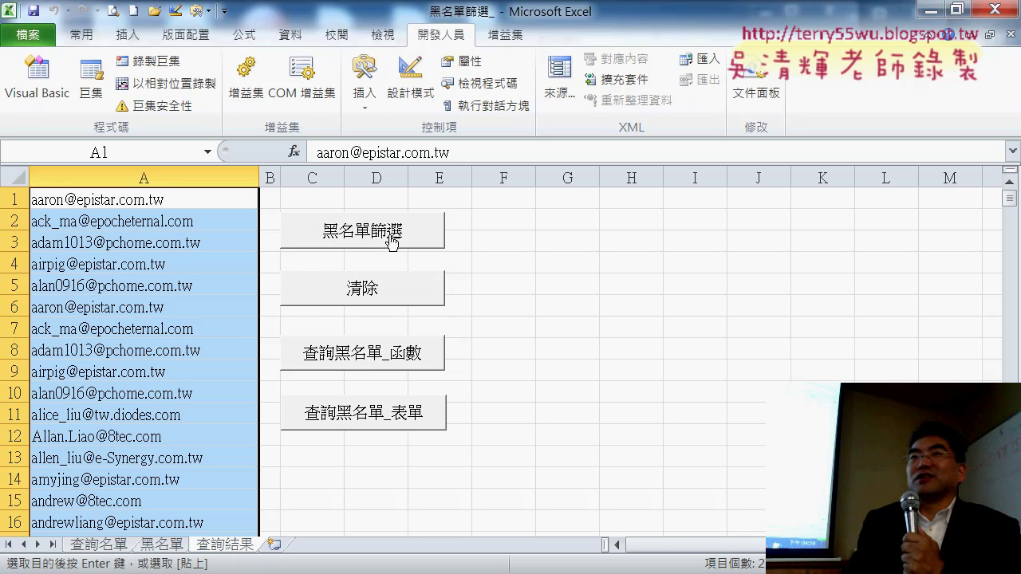
{"action": "left_click", "coordinate": [391, 242]}
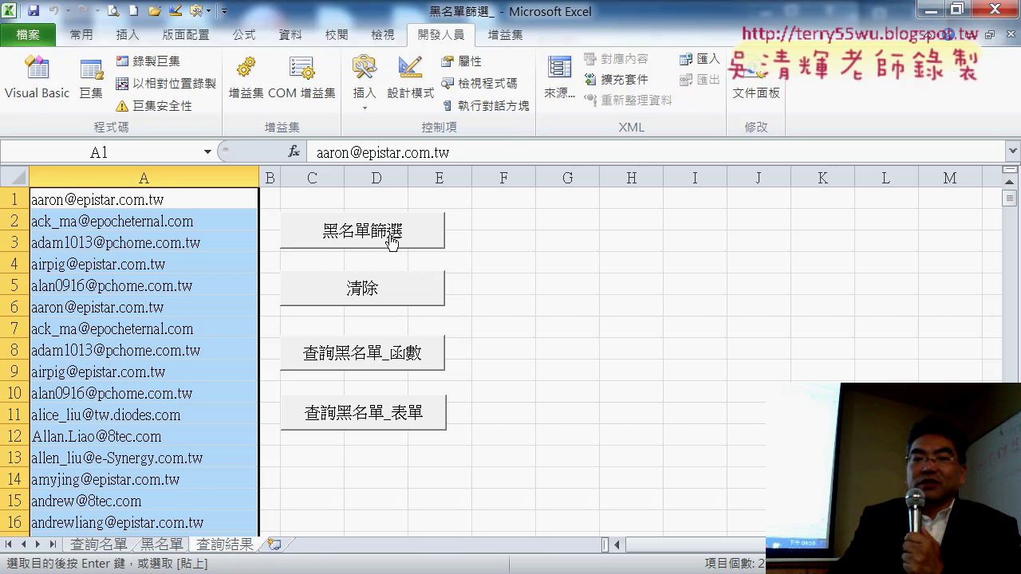
Clear column A, rerun 黑名單篩選, clear again, then run the 查詢黑名單_函數 and 查詢黑名單_表單 queries
{"action": "left_click", "coordinate": [386, 291]}
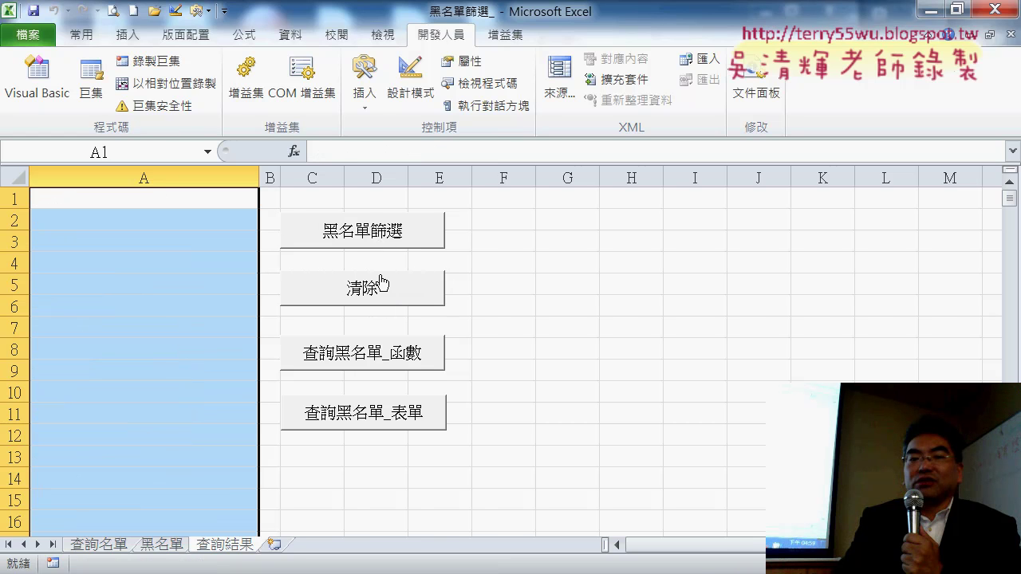
{"action": "left_click", "coordinate": [389, 230]}
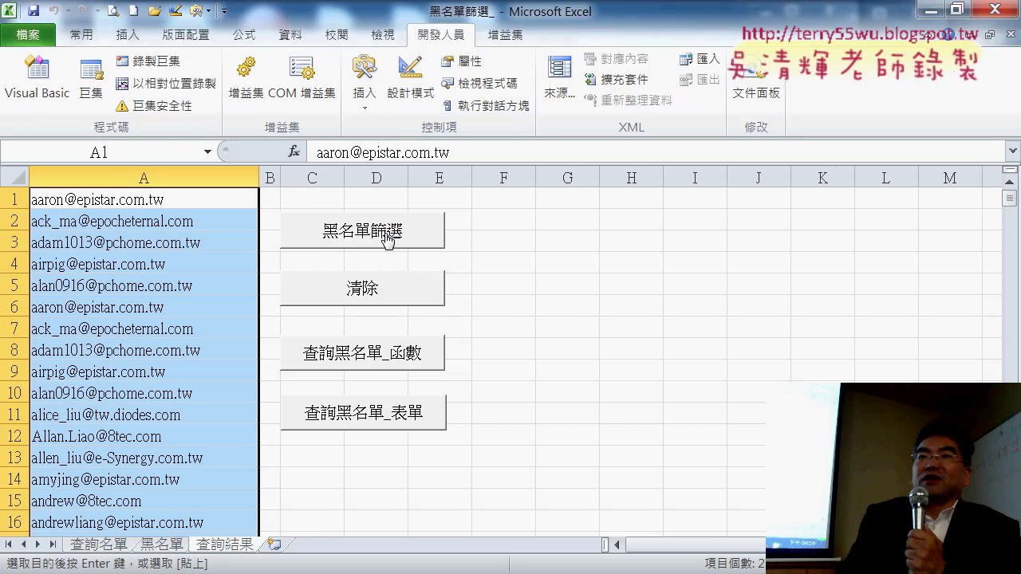
{"action": "left_click", "coordinate": [404, 295]}
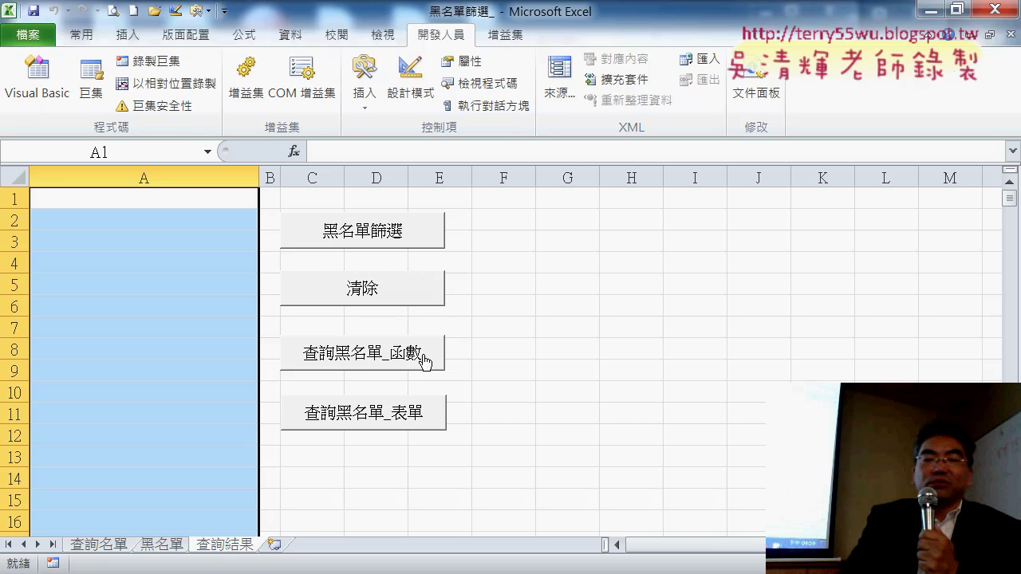
{"action": "left_click", "coordinate": [404, 414]}
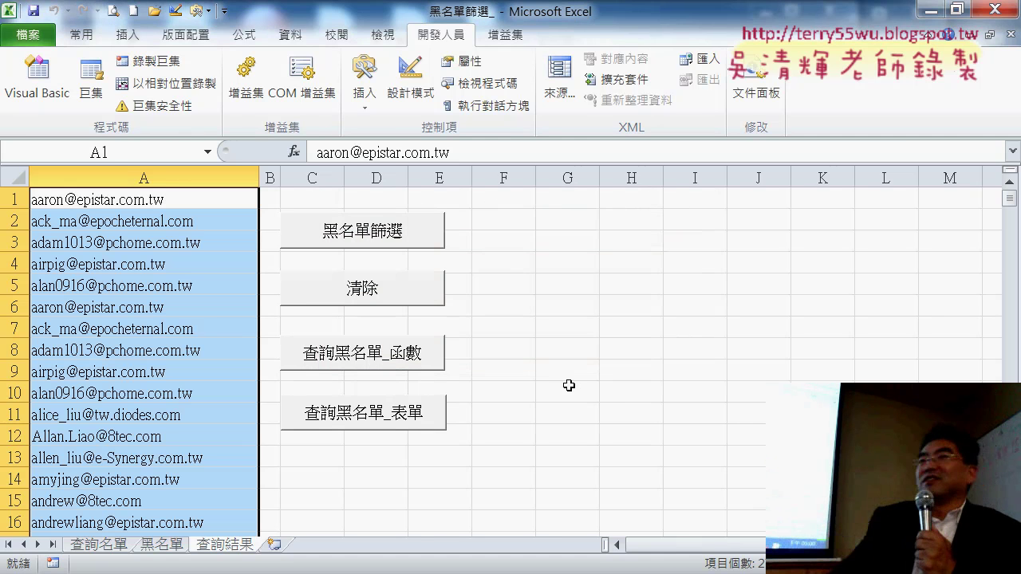
{"action": "left_click", "coordinate": [319, 427]}
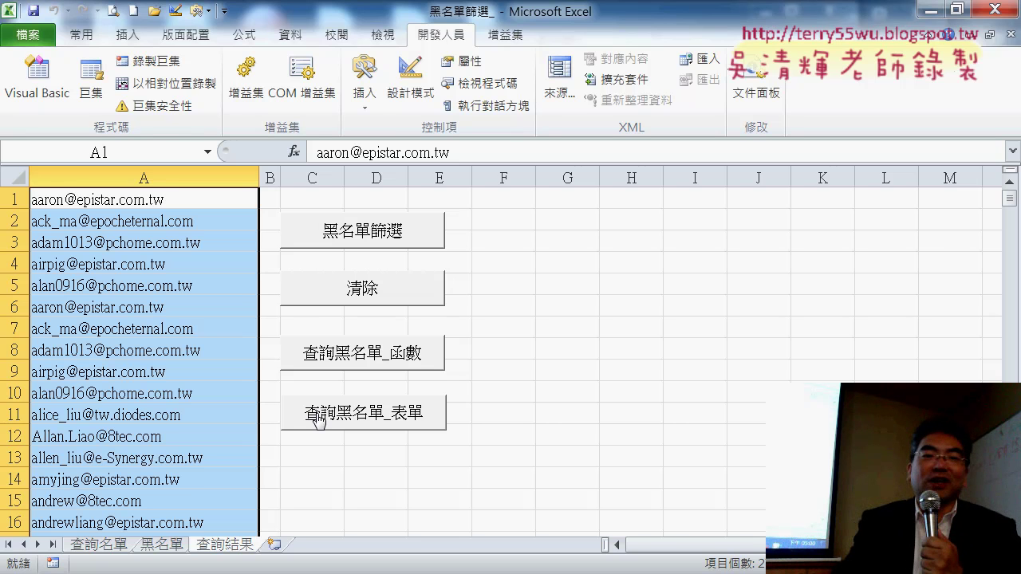
Run 查詢黑名單_表單 so its progress form fills column A from A1 with matching emails
{"action": "left_click", "coordinate": [319, 420]}
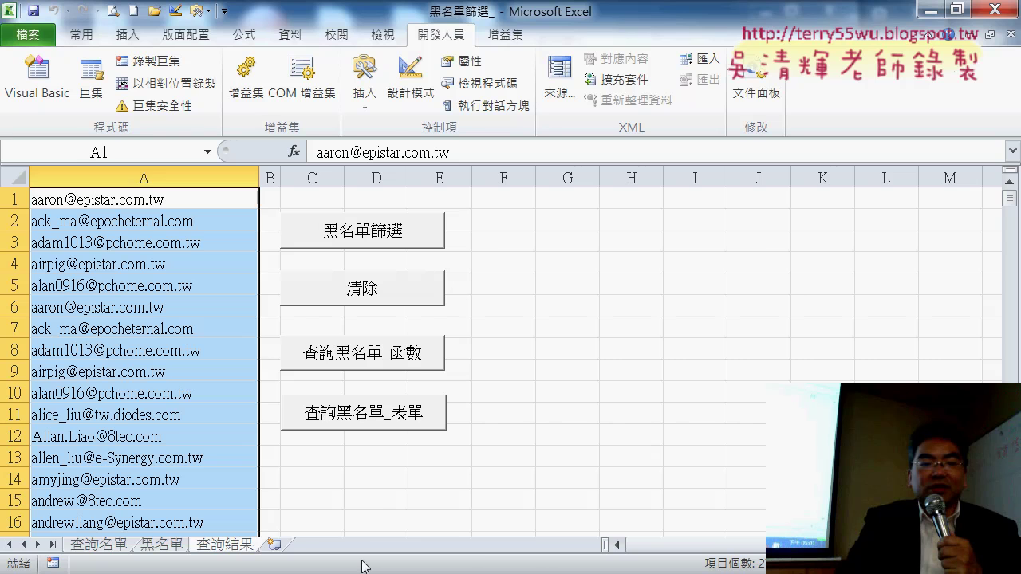
Switch to the 04數學函數 Explorer window and select the 2017/11/29 範例_COUNTIF樂透彩中獎機率統計 workbook
{"action": "mouse_move", "coordinate": [232, 562]}
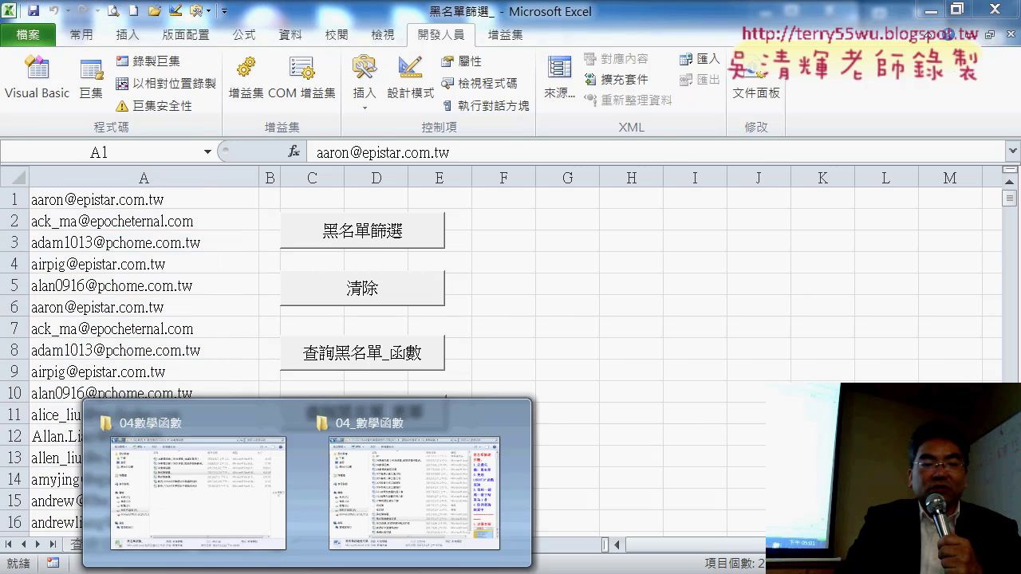
{"action": "left_click", "coordinate": [200, 504]}
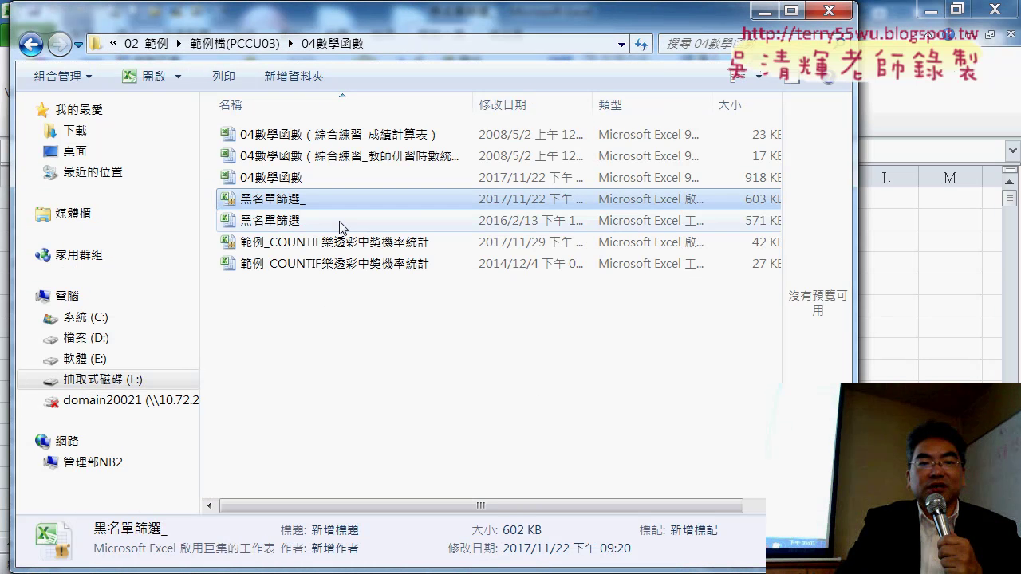
{"action": "left_click", "coordinate": [390, 244]}
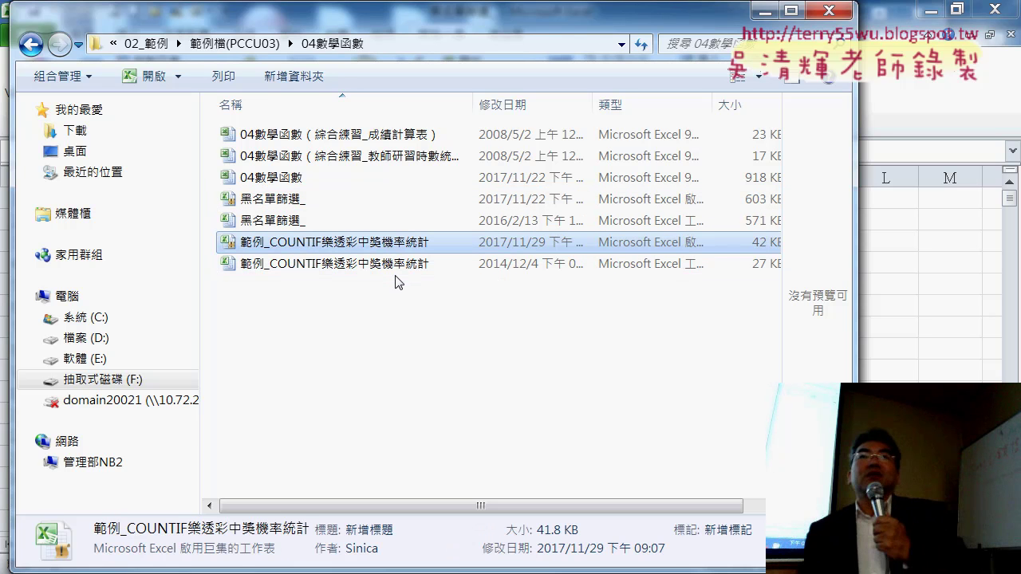